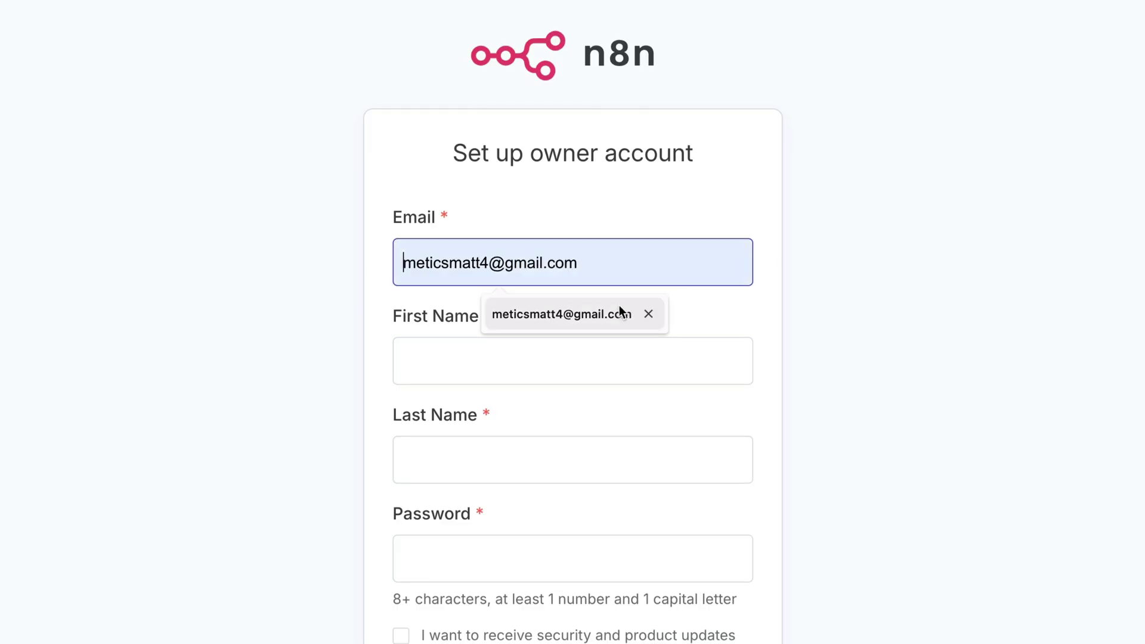
# - Fill in the owner's first name, last name and password on the n8n owner account form
pyautogui.click(621, 311)
pyautogui.press('Tab')
pyautogui.write('Matt')
pyautogui.press('Tab')
pyautogui.write('Jones')
pyautogui.press('Tab')
pyautogui.write('•••')
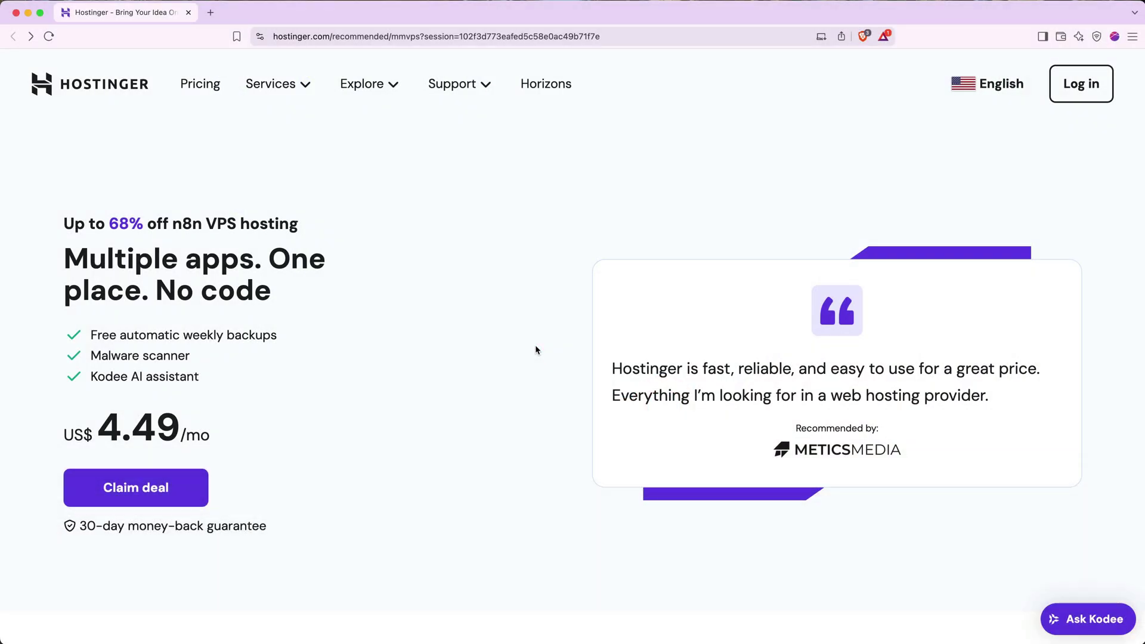
# - Jump to the n8n VPS pricing section and compare plans KVM 1 through KVM 8
pyautogui.click(180, 488)
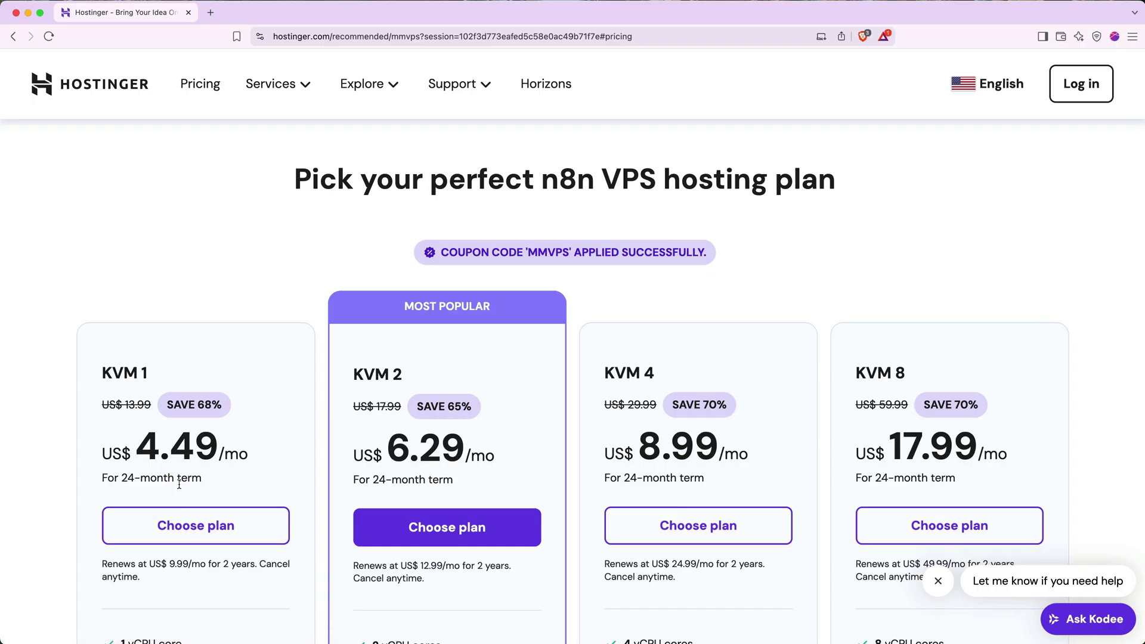
pyautogui.scroll(-3, 179, 485)
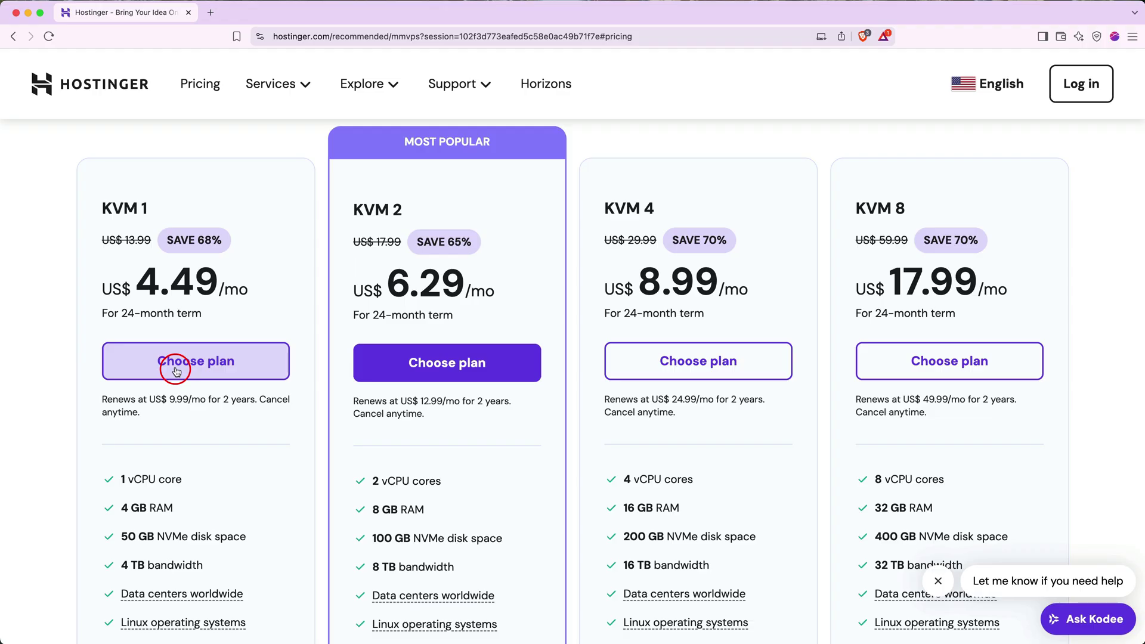
# - Add the KVM 1 plan to the cart, try a 1-month period, then return to 24 months
pyautogui.click(177, 370)
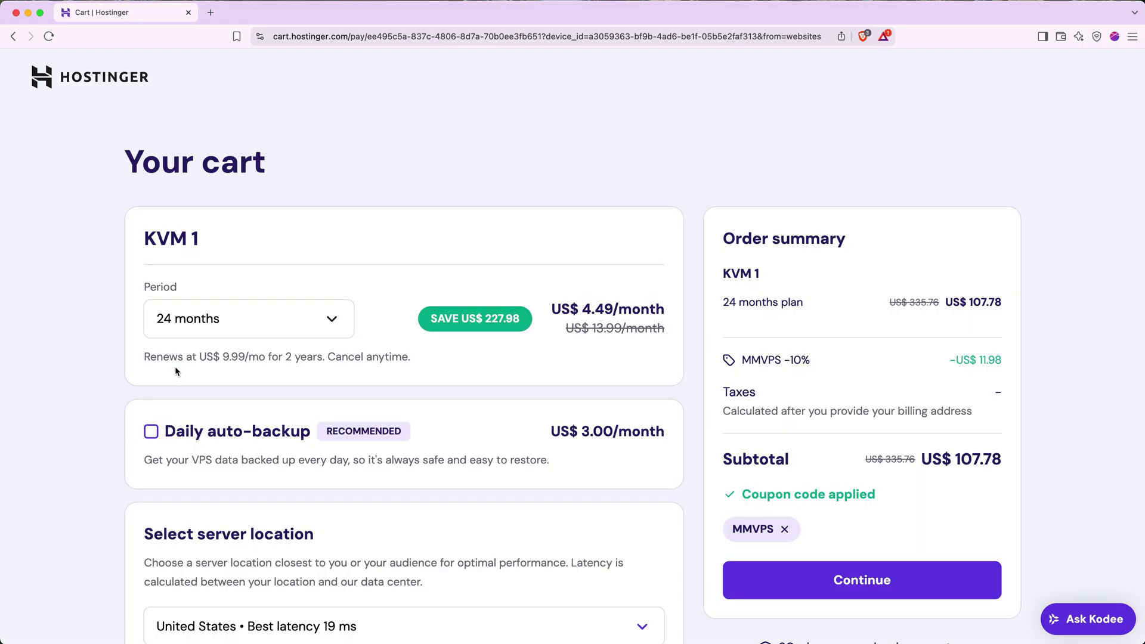
pyautogui.click(188, 324)
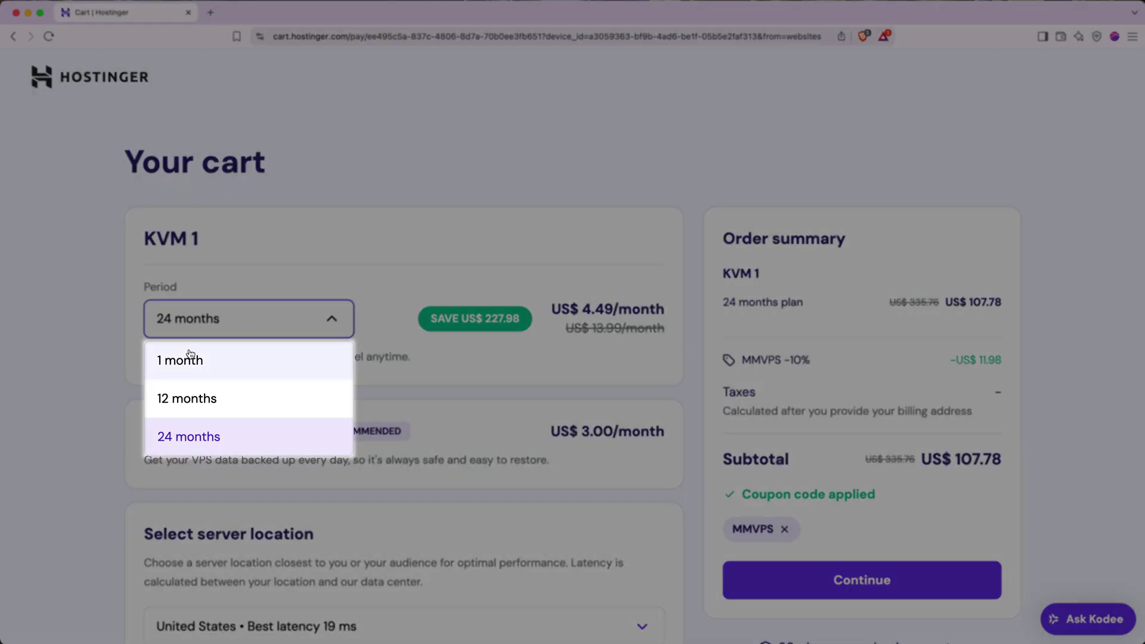
pyautogui.click(188, 358)
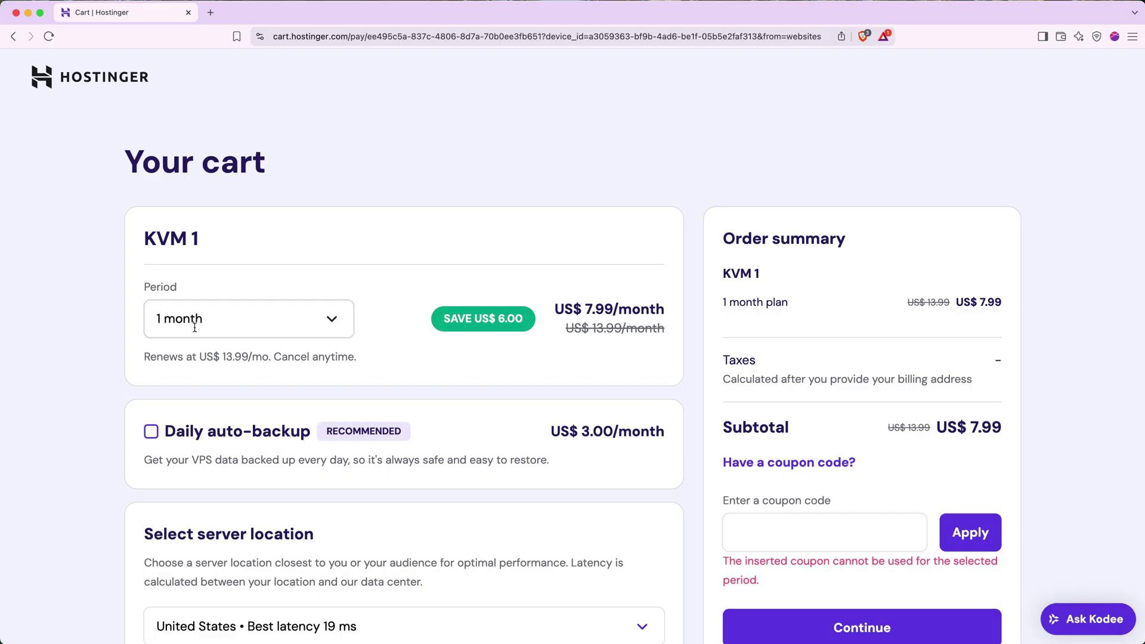
pyautogui.click(194, 325)
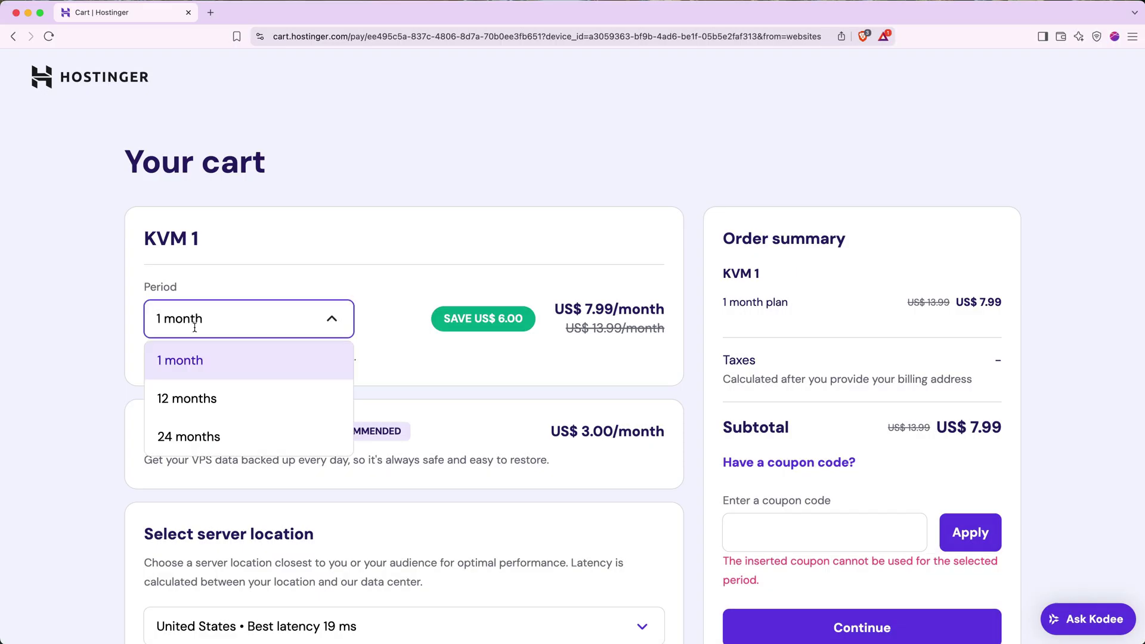
pyautogui.click(192, 434)
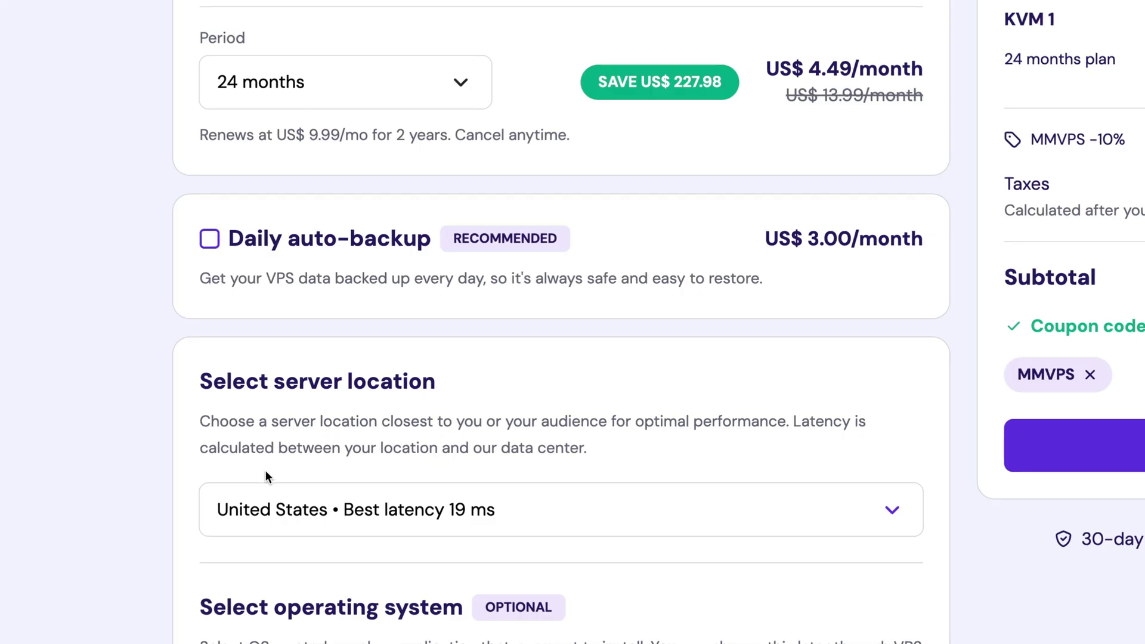
# - Keep United States as the VPS server location
pyautogui.scroll(-4, 266, 470)
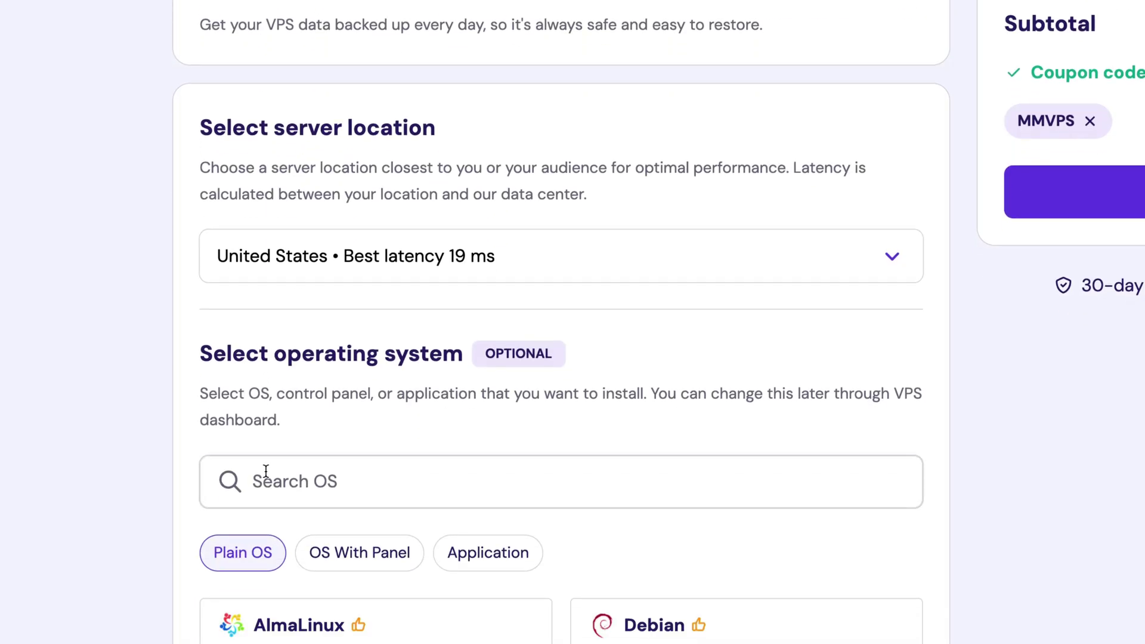
pyautogui.click(330, 265)
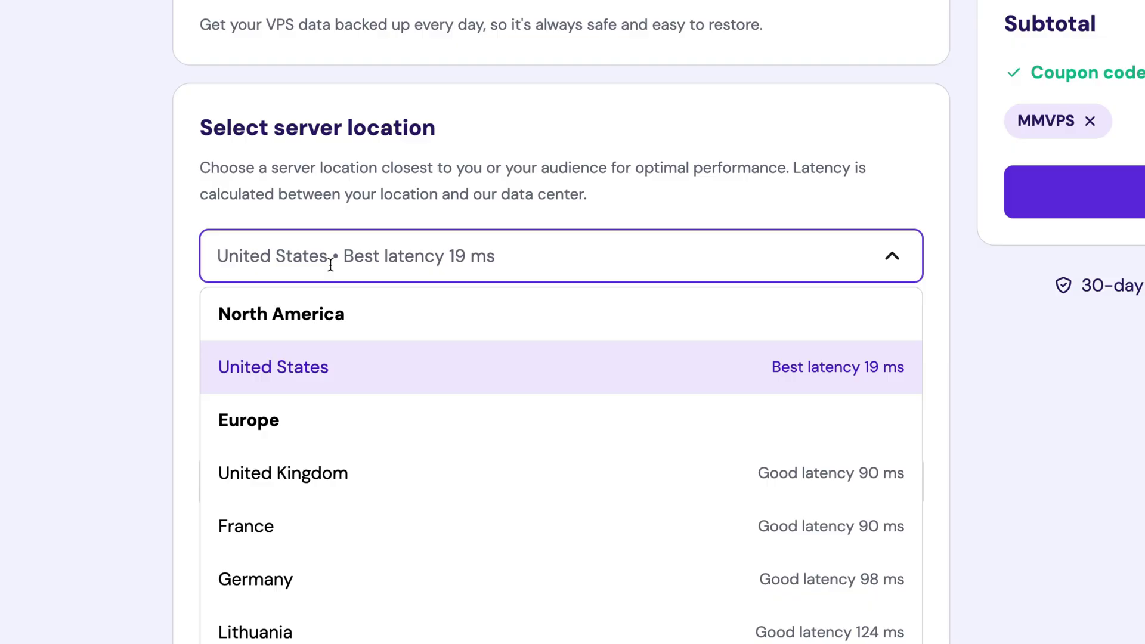
pyautogui.click(336, 377)
# - Search the operating system options for n8n and select the n8n application
pyautogui.scroll(-1, 337, 377)
pyautogui.scroll(-2, 336, 375)
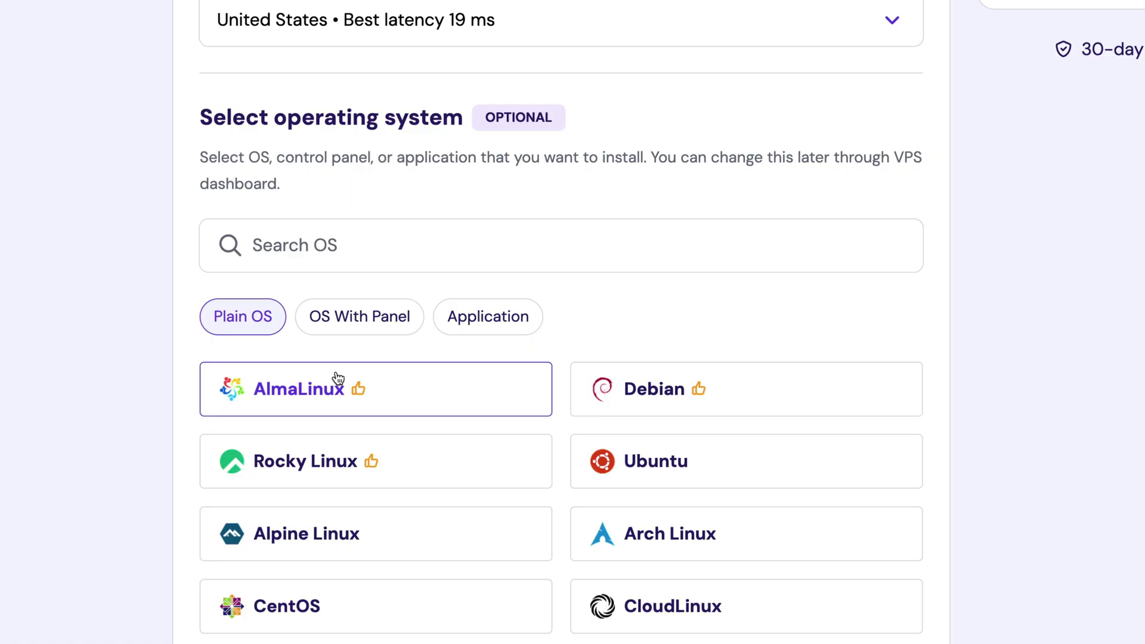
pyautogui.click(356, 249)
pyautogui.write('n8n')
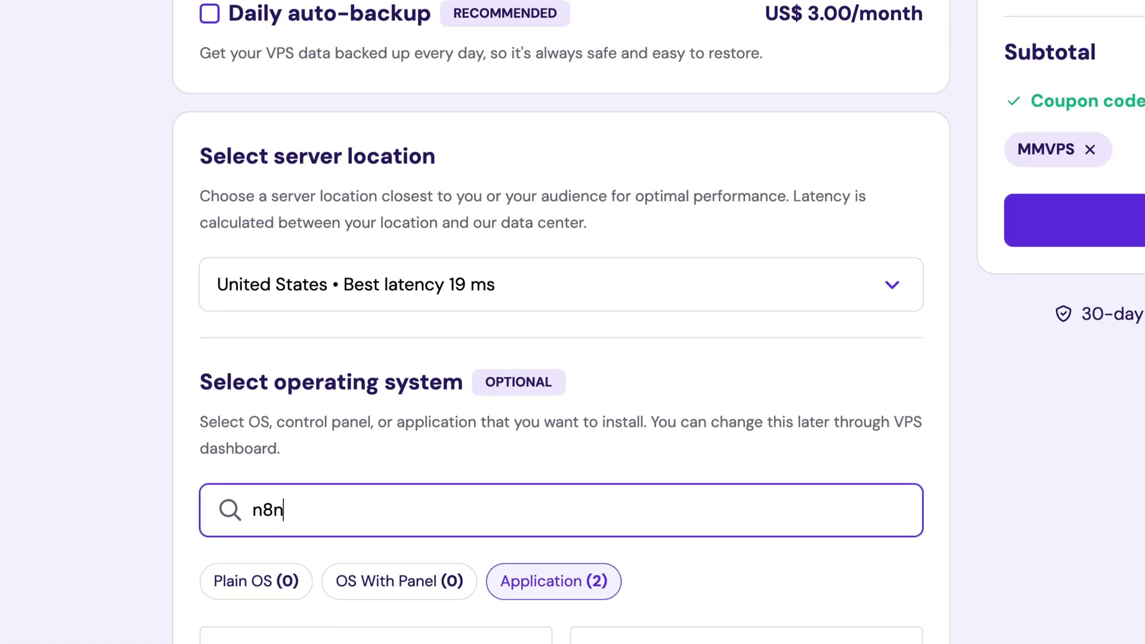
pyautogui.scroll(-3, 355, 302)
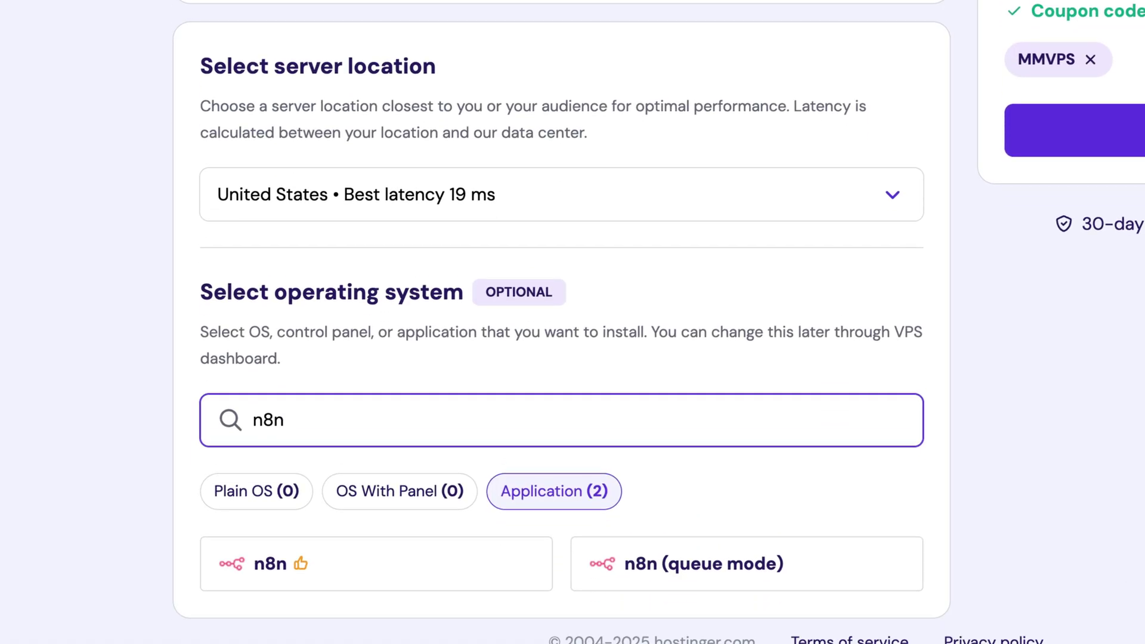
pyautogui.click(350, 524)
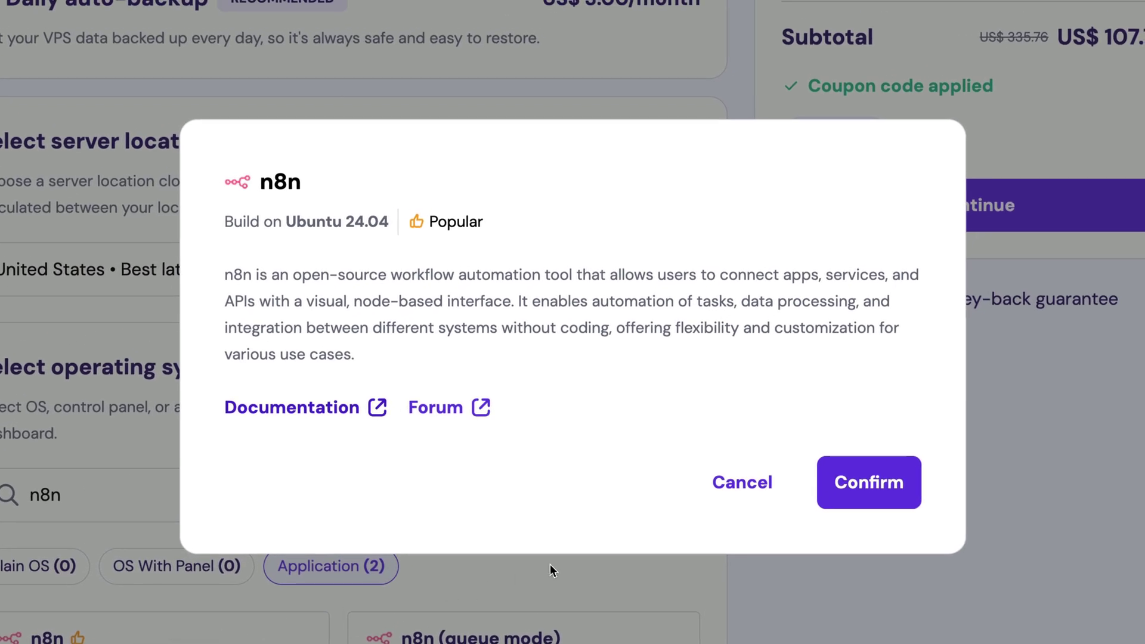
# - Confirm n8n, remove the daily auto-backup add-on for a US$ 107.78 subtotal, and continue to checkout
pyautogui.click(835, 502)
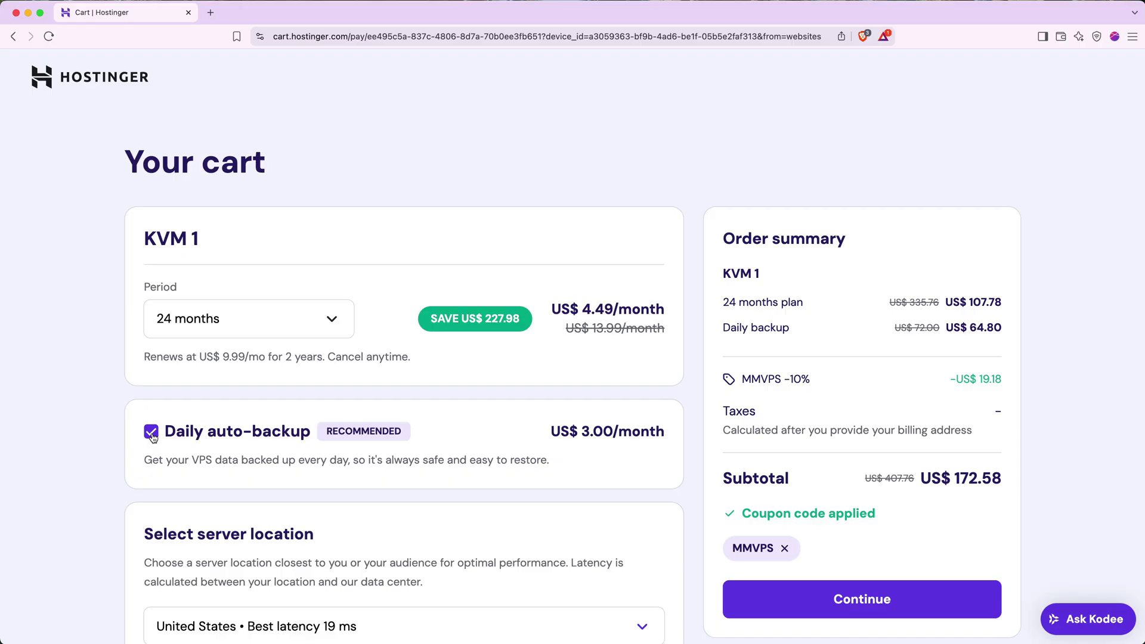
pyautogui.click(151, 432)
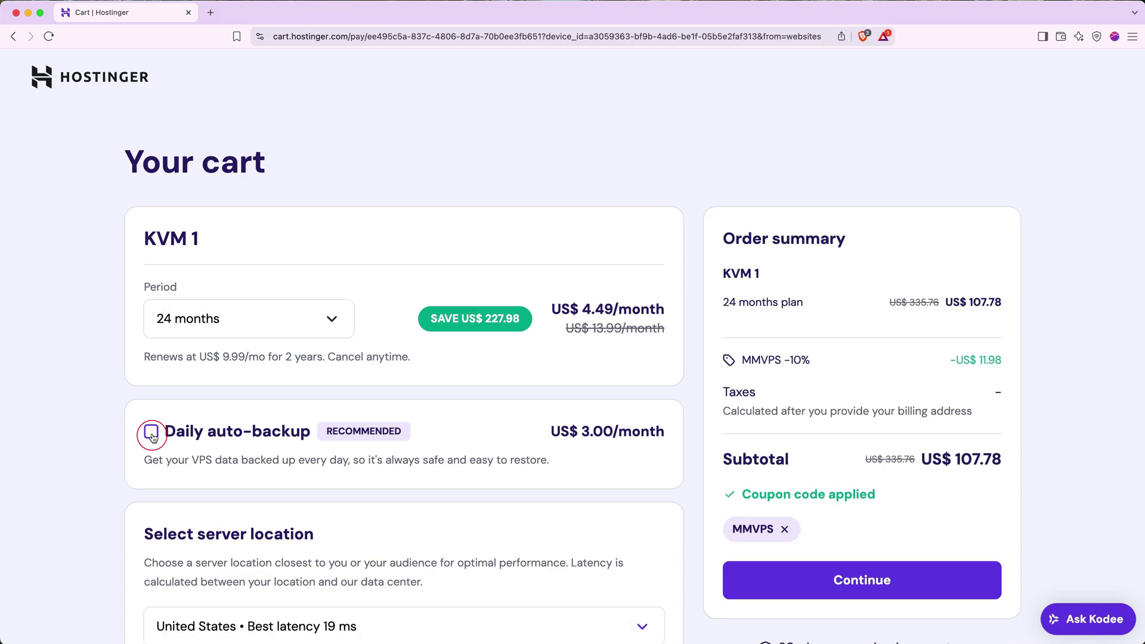
pyautogui.click(783, 601)
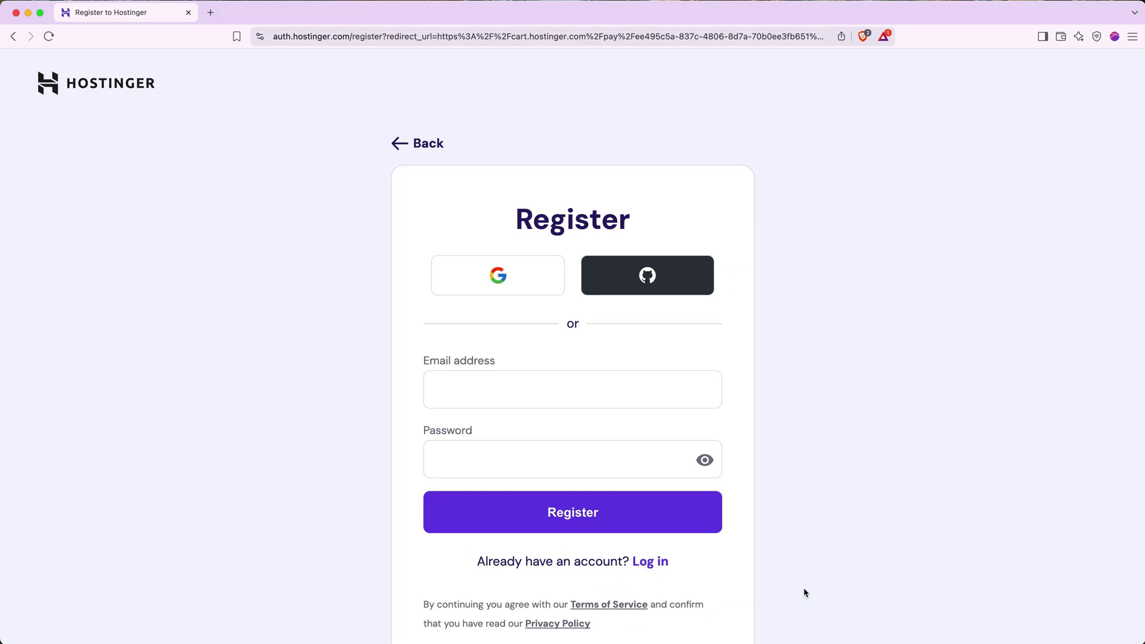
# - Register a Hostinger account with the user's email address and a pasted password
pyautogui.click(605, 386)
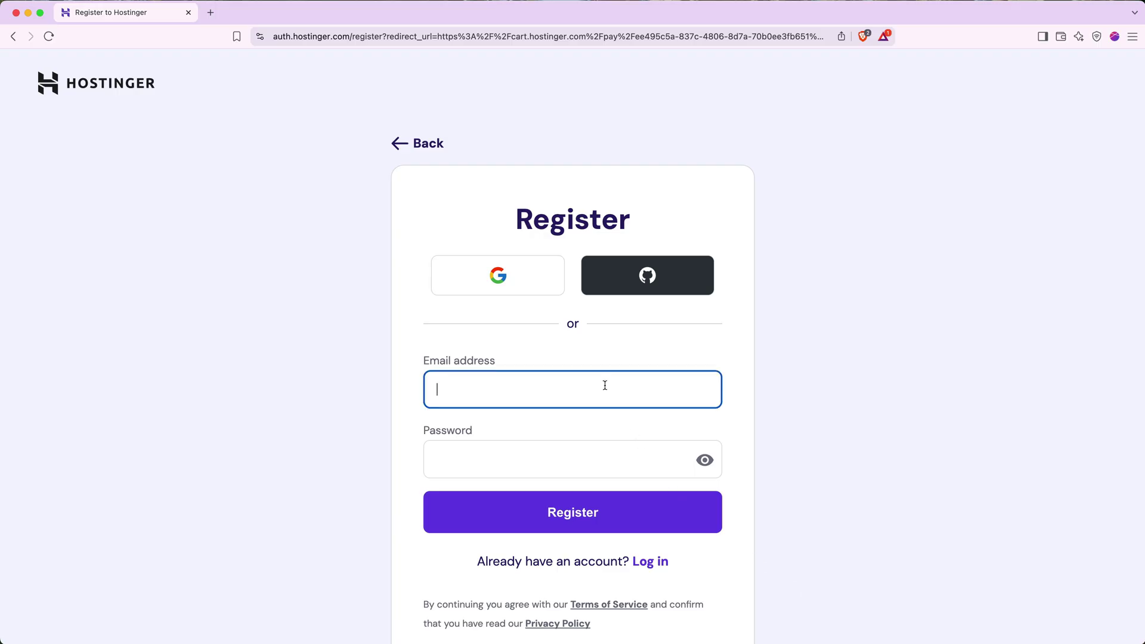
pyautogui.press('Tab')
pyautogui.press('super+v')
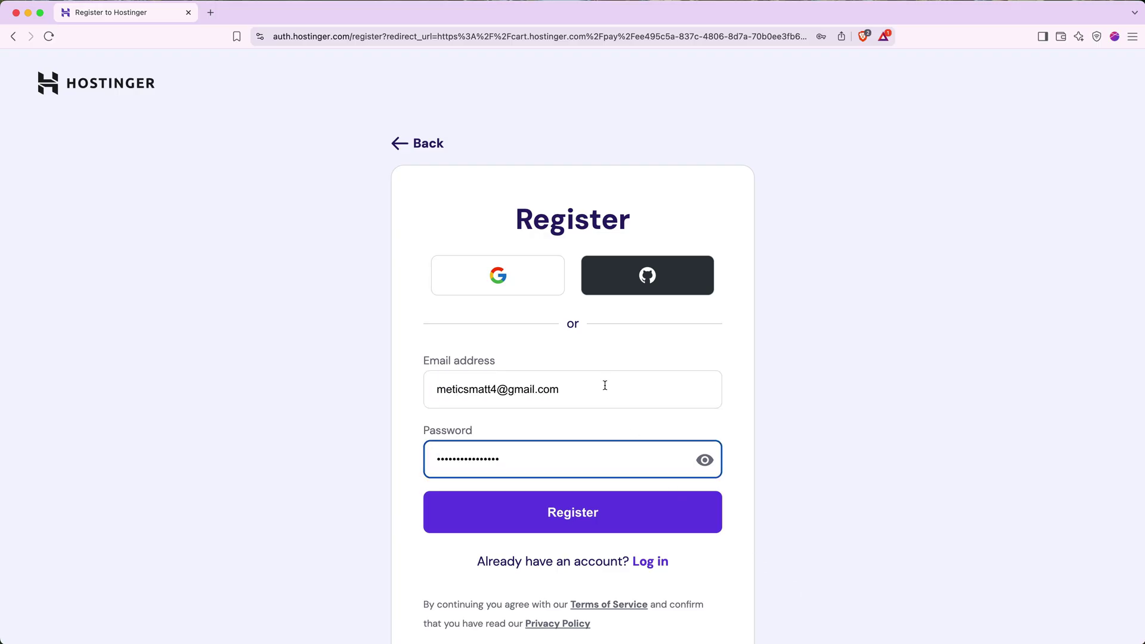
pyautogui.click(603, 517)
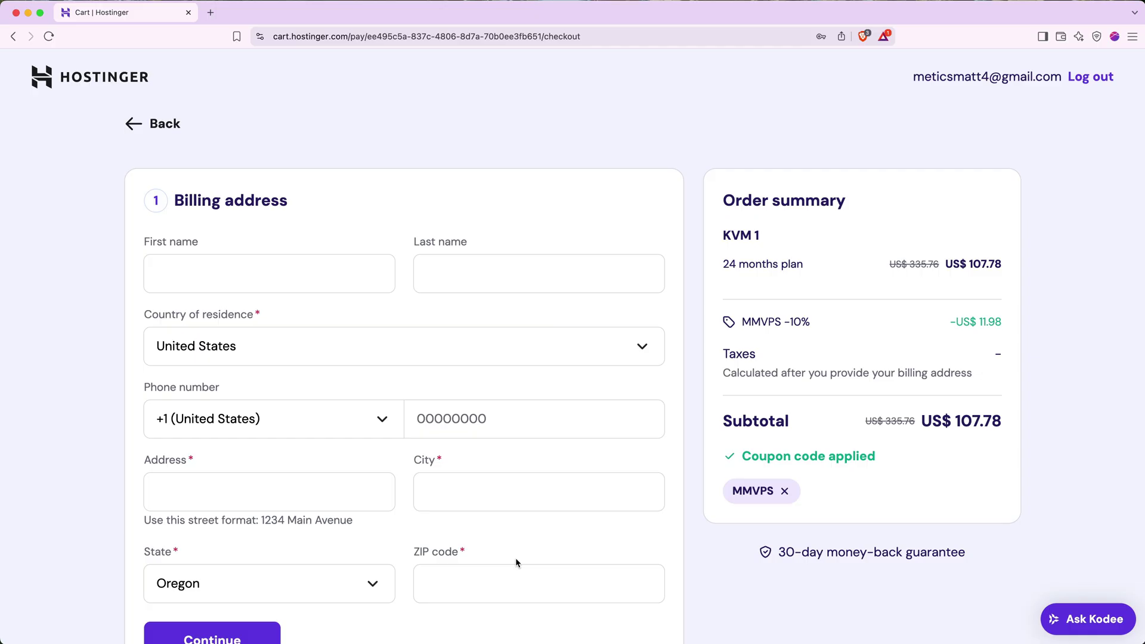
pyautogui.scroll(-3, 517, 563)
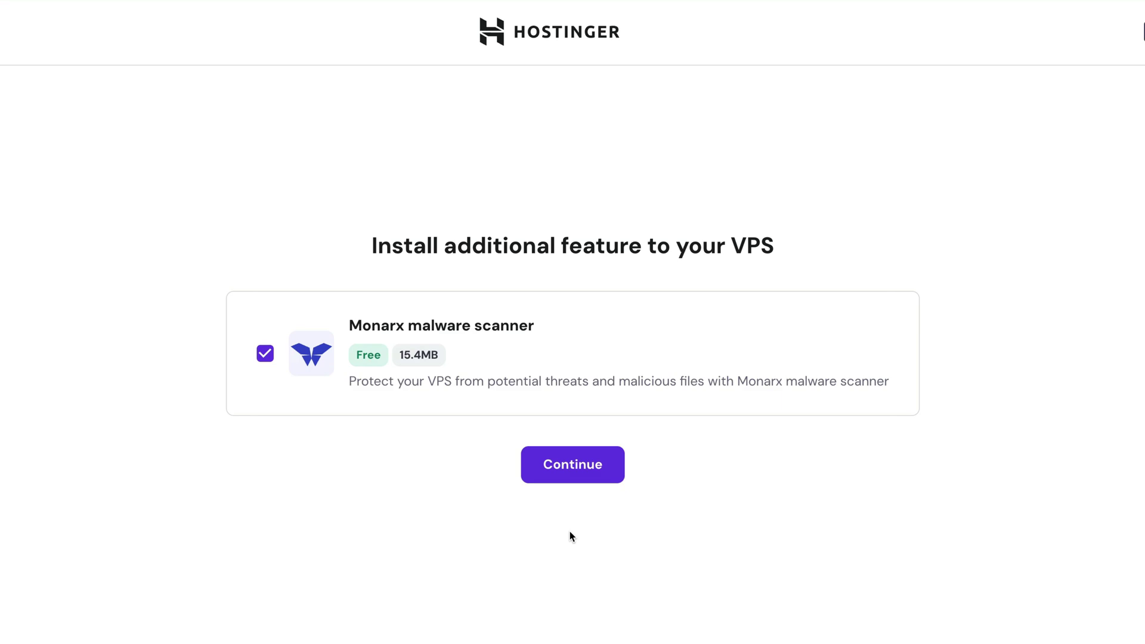
# - Keep the Monarx malware scanner and set a root password for the VPS
pyautogui.click(586, 469)
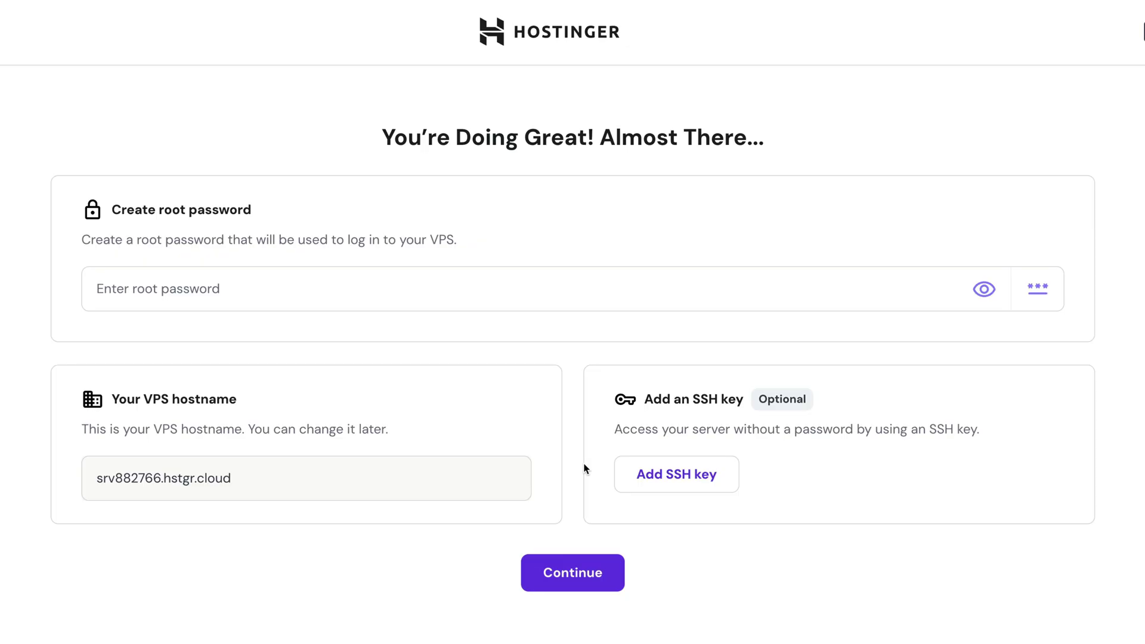
pyautogui.press('Tab')
pyautogui.write('••••••')
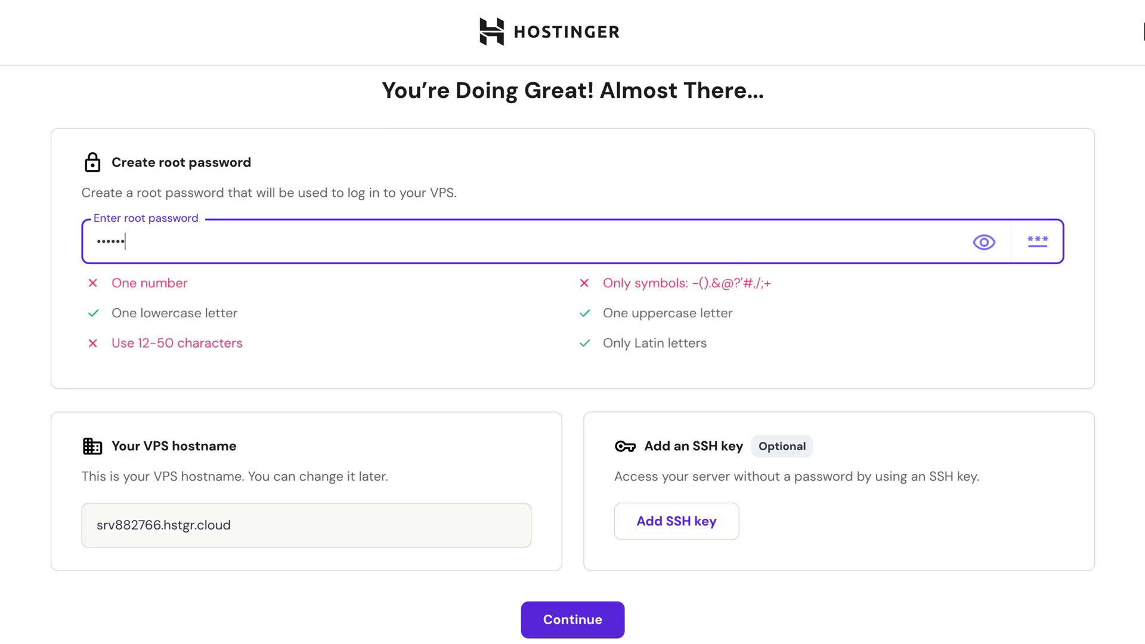
pyautogui.write('•••••••')
pyautogui.click(590, 621)
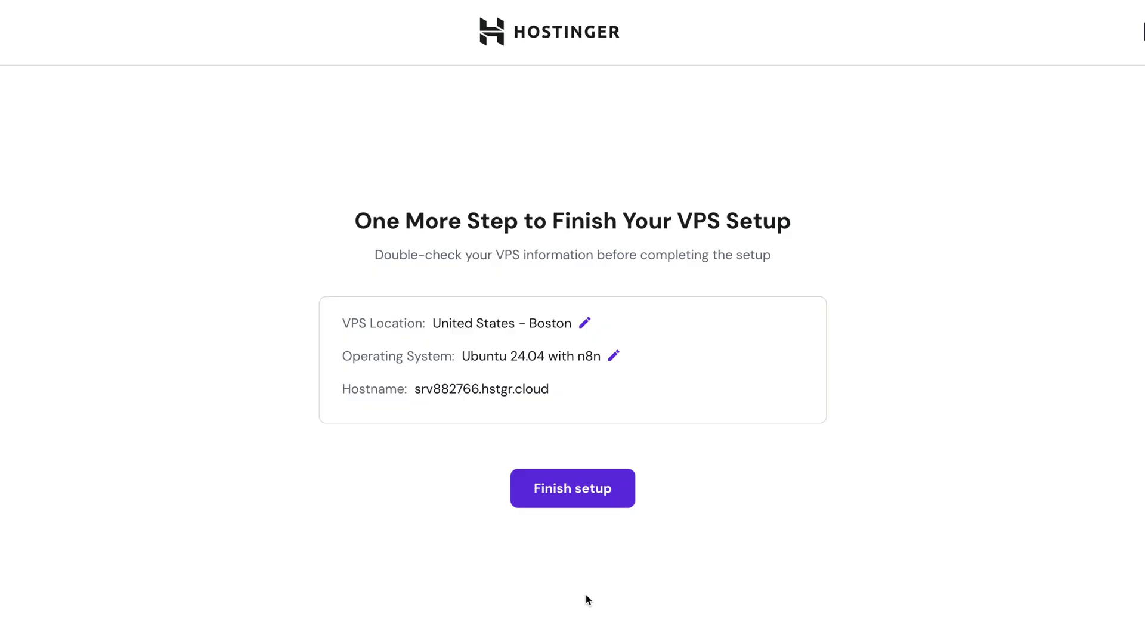
# - Finish VPS setup, skip the usage survey, and open the n8n app in a new tab
pyautogui.click(572, 500)
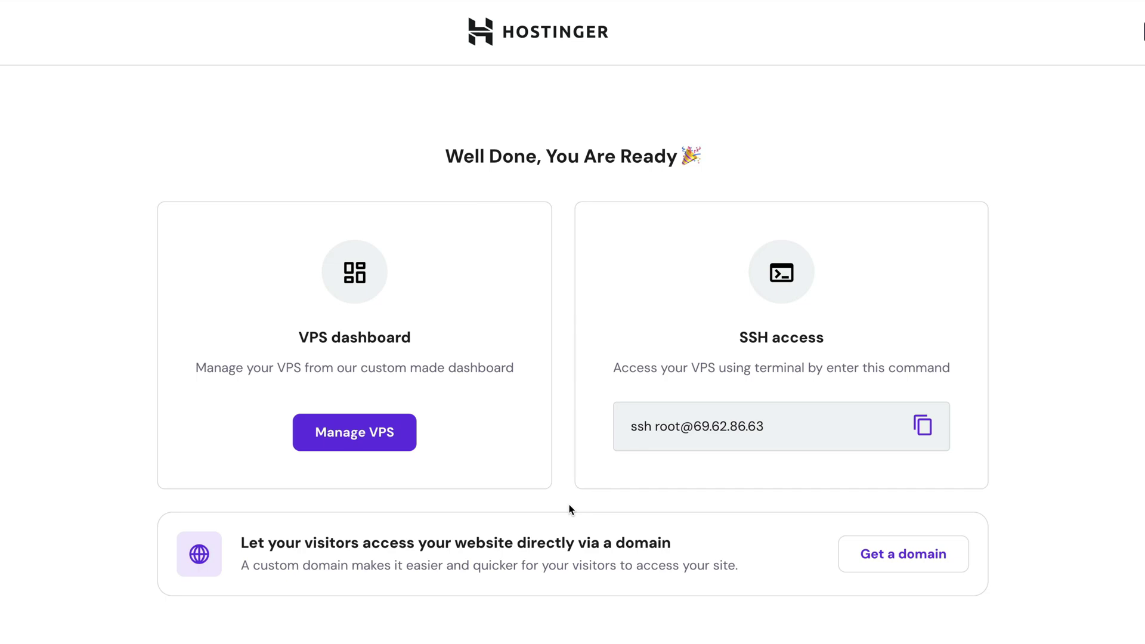
pyautogui.click(388, 437)
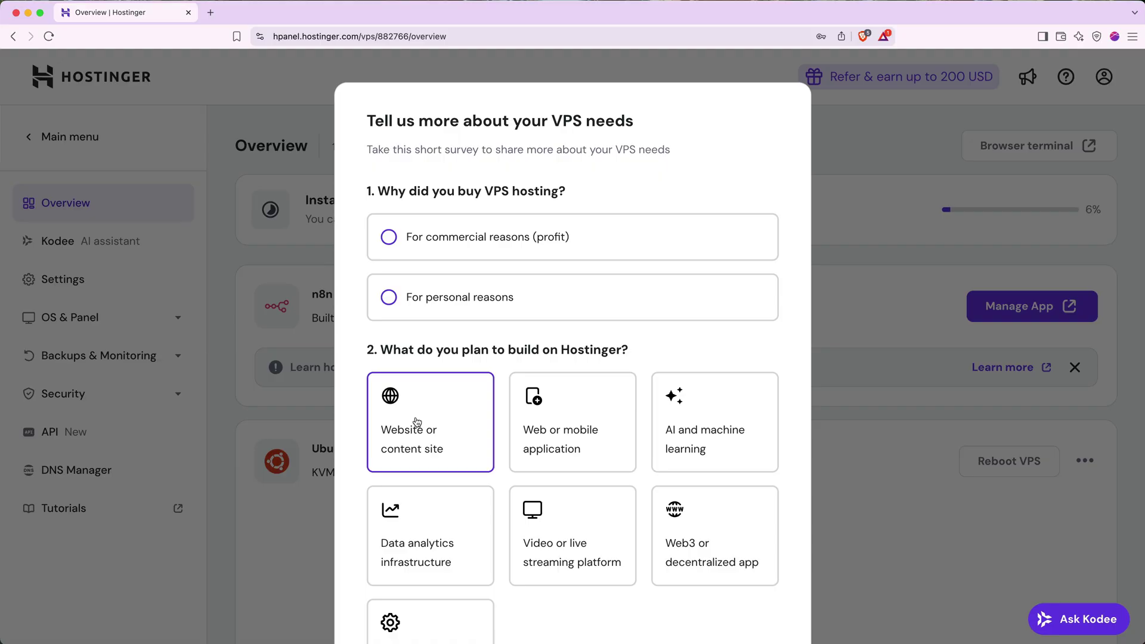
pyautogui.scroll(-1, 417, 422)
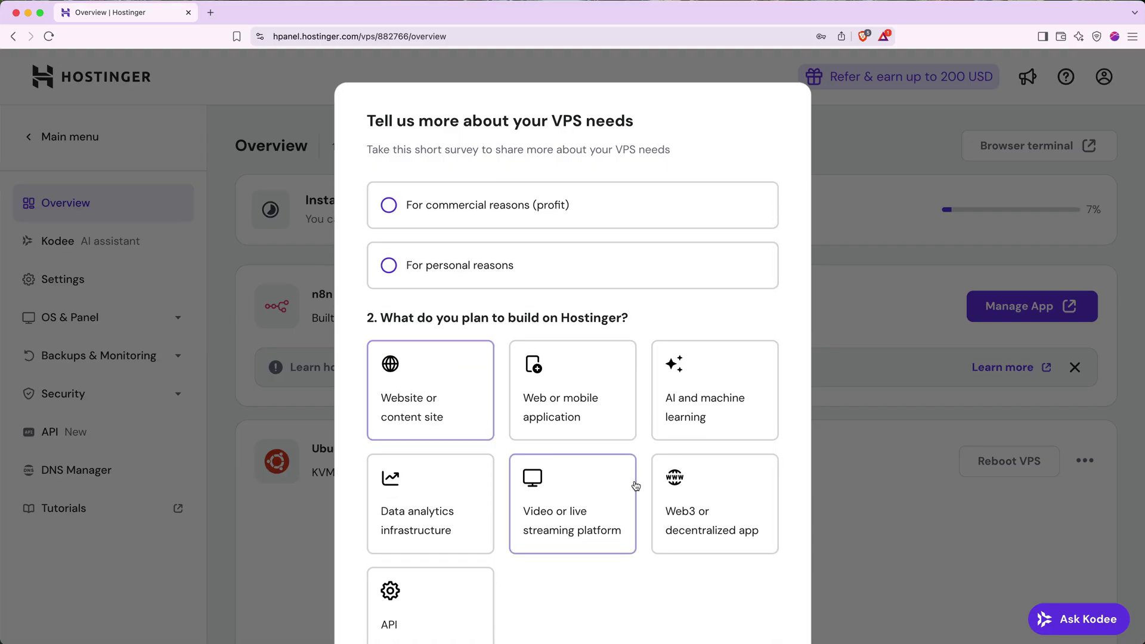
pyautogui.scroll(-3, 670, 471)
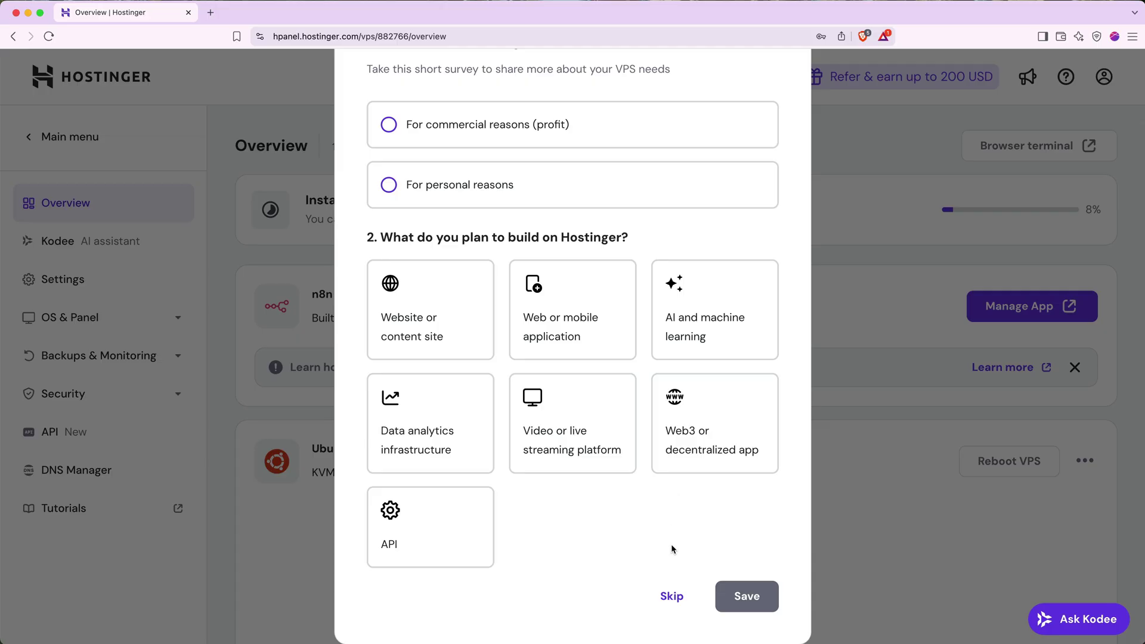
pyautogui.click(670, 596)
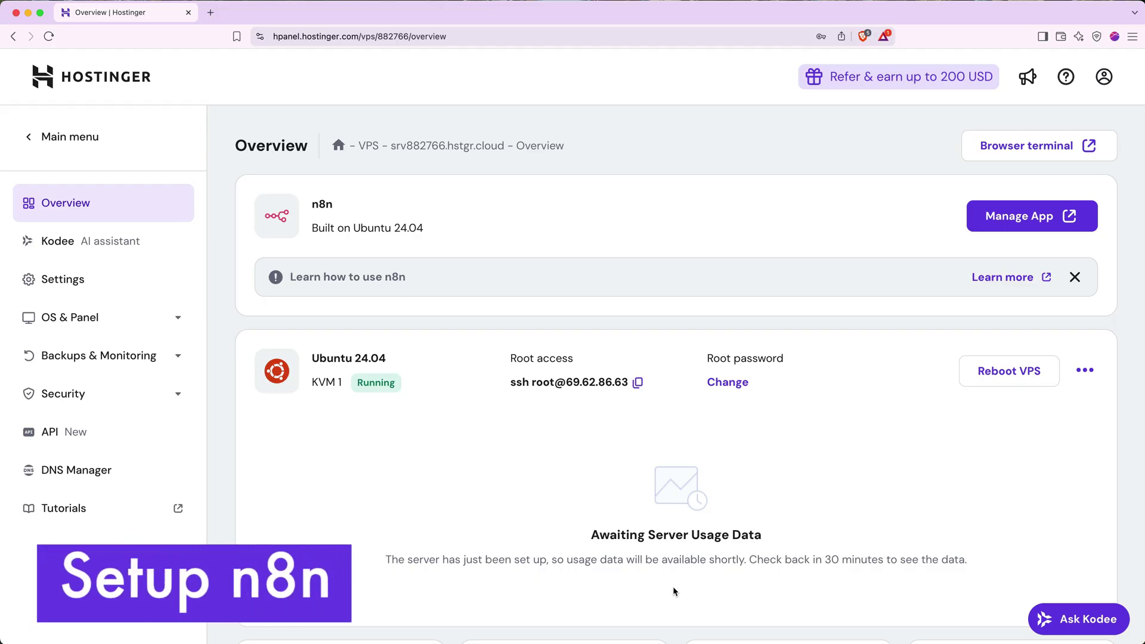
pyautogui.click(1014, 235)
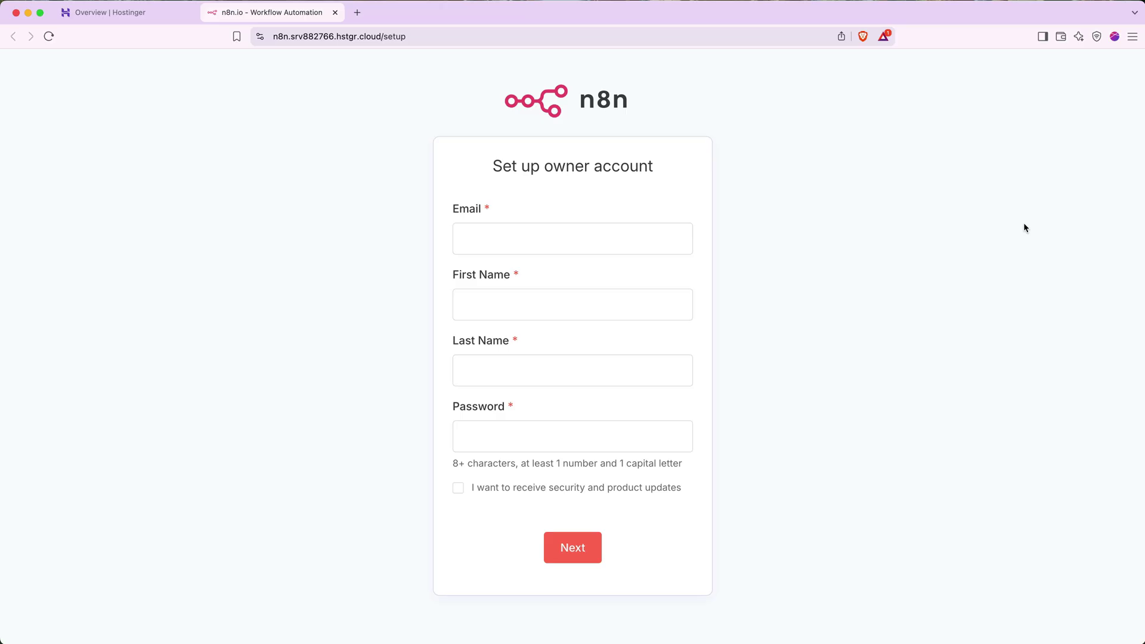
# - Create the n8n owner account with the saved email, first name, last name and a password
pyautogui.click(673, 230)
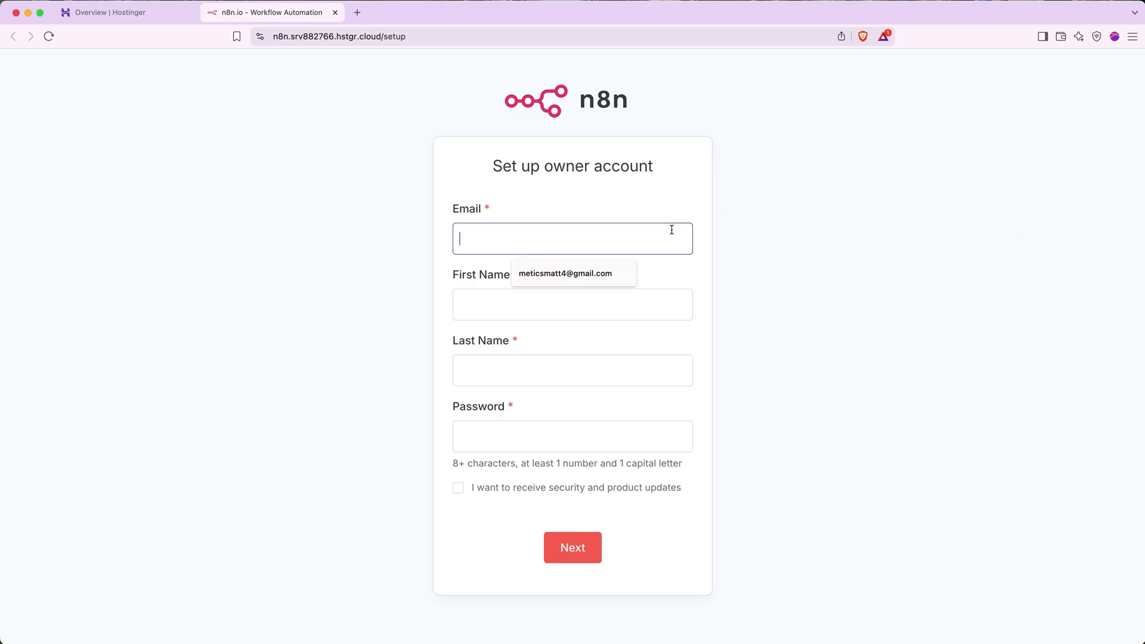
pyautogui.click(590, 275)
pyautogui.click(591, 299)
pyautogui.write('Matt')
pyautogui.press('Tab')
pyautogui.write('Jones')
pyautogui.press('Tab')
pyautogui.write('•••••••••••••')
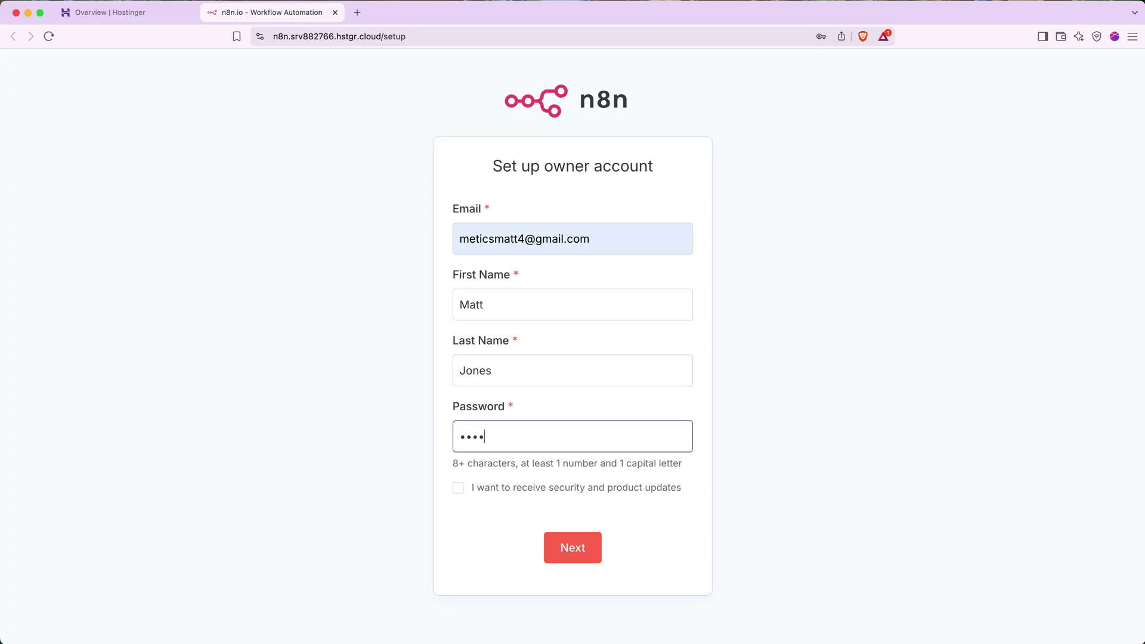
pyautogui.click(571, 549)
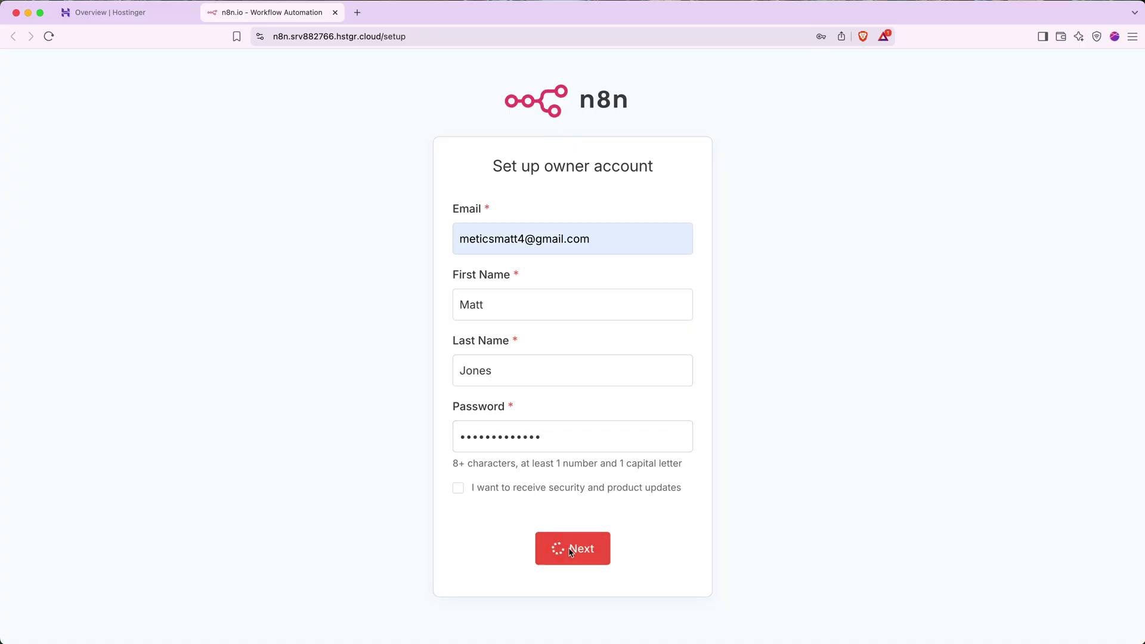
# - Answer onboarding: Engineering role, Reporting, My team, 100-499 people, heard through YouTube
pyautogui.click(542, 271)
pyautogui.click(465, 415)
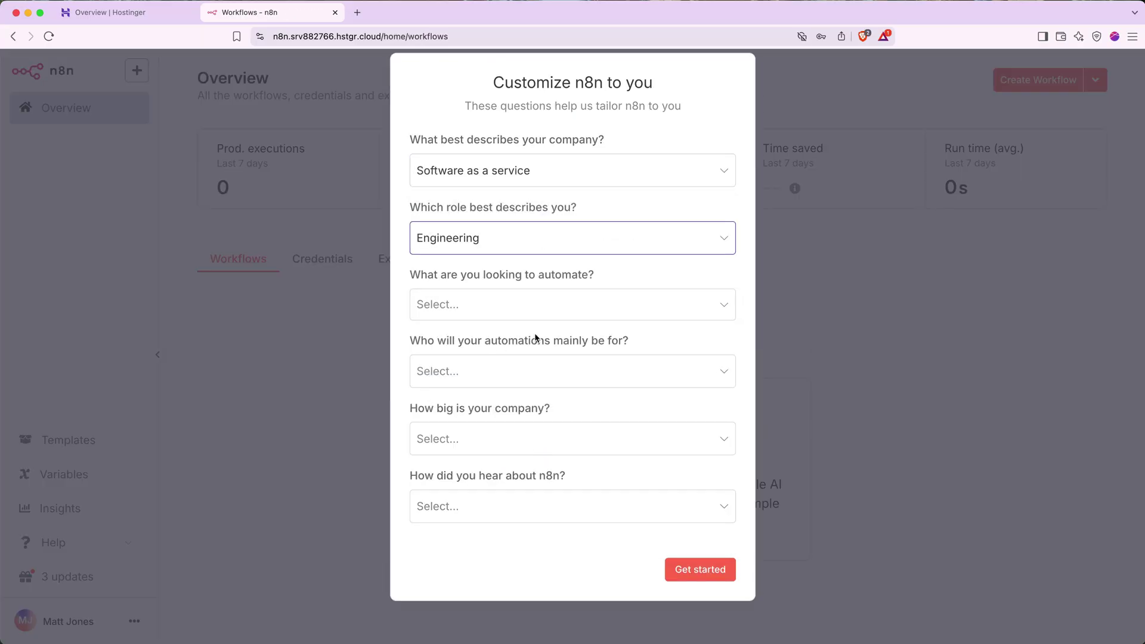
pyautogui.click(535, 301)
pyautogui.click(542, 480)
pyautogui.click(520, 454)
pyautogui.click(469, 319)
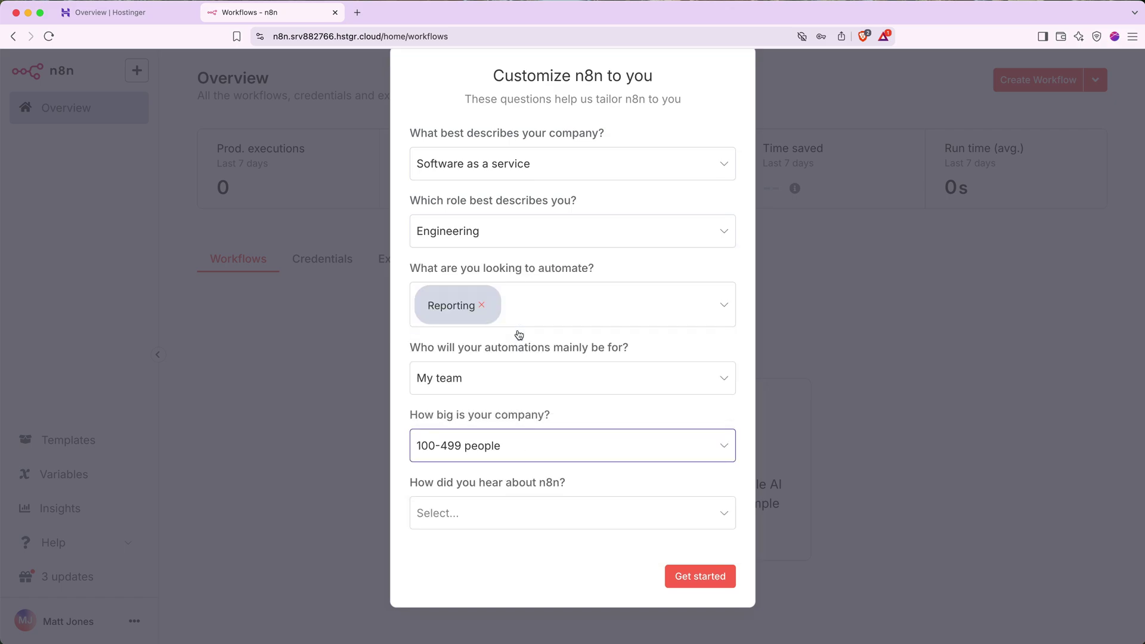
pyautogui.click(517, 513)
pyautogui.click(477, 367)
pyautogui.click(697, 578)
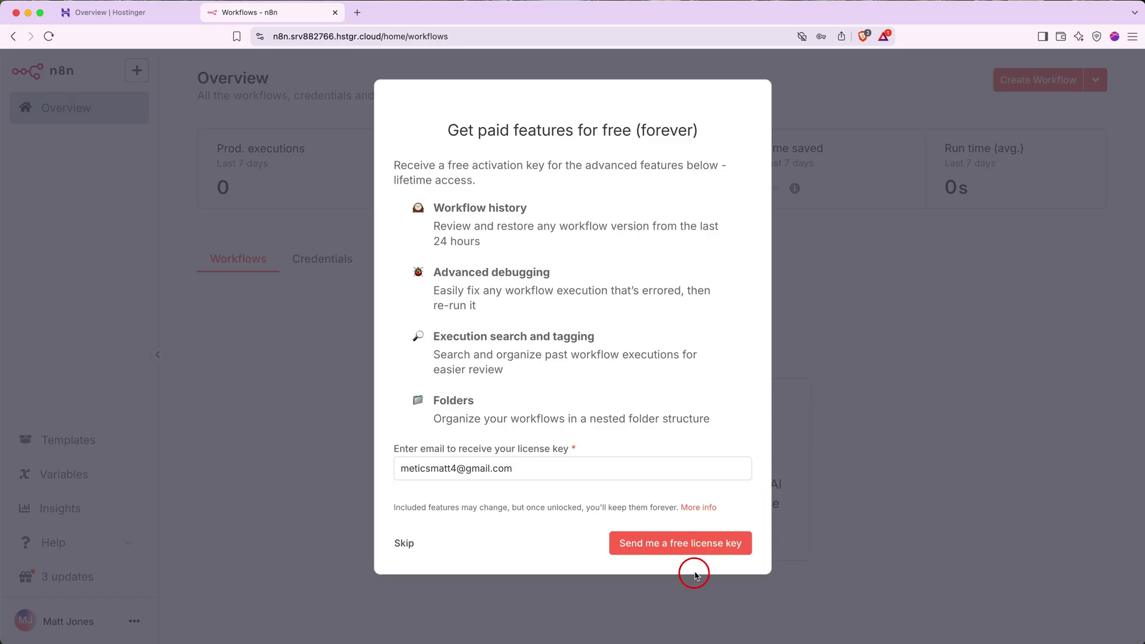
# - Request the free n8n license key, then activate it from the n8n.io email in Gmail
pyautogui.click(688, 550)
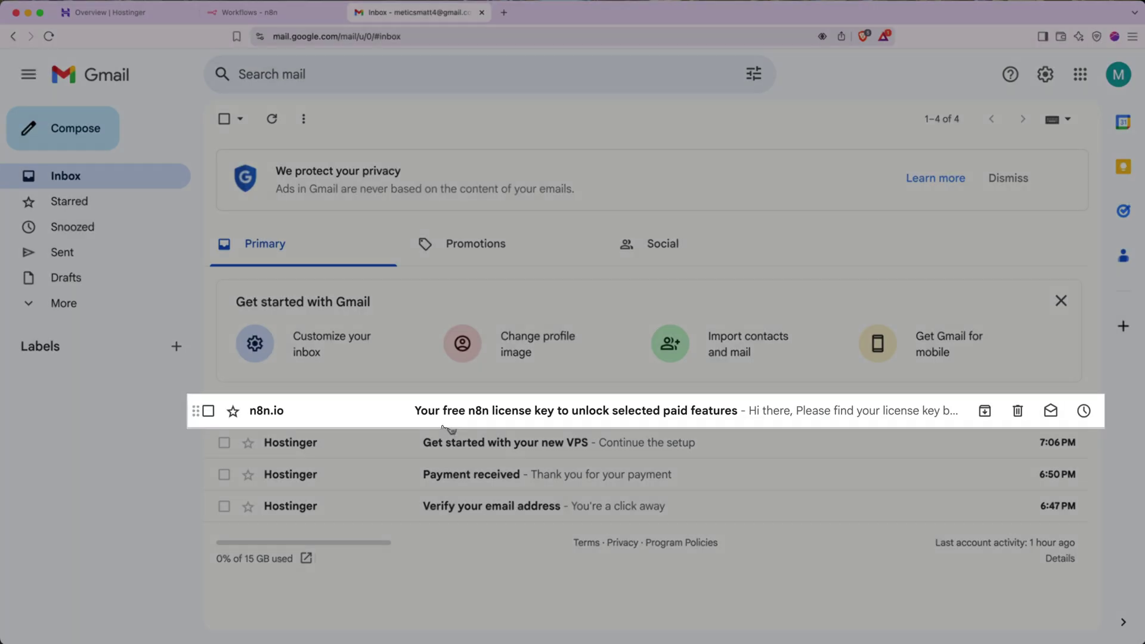
pyautogui.click(525, 410)
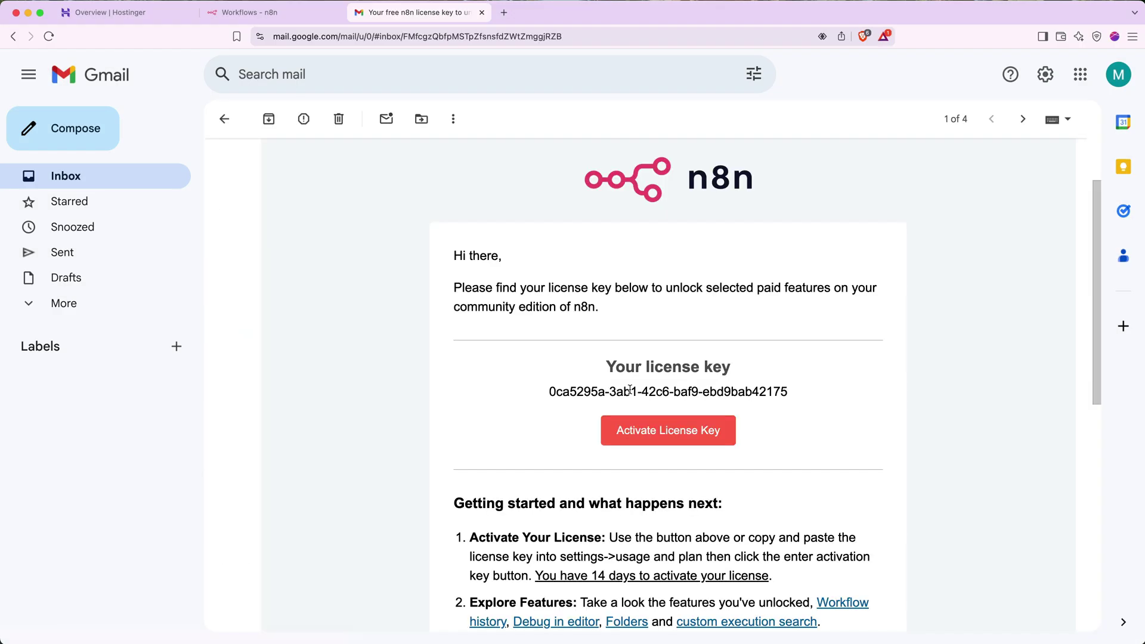
pyautogui.click(633, 430)
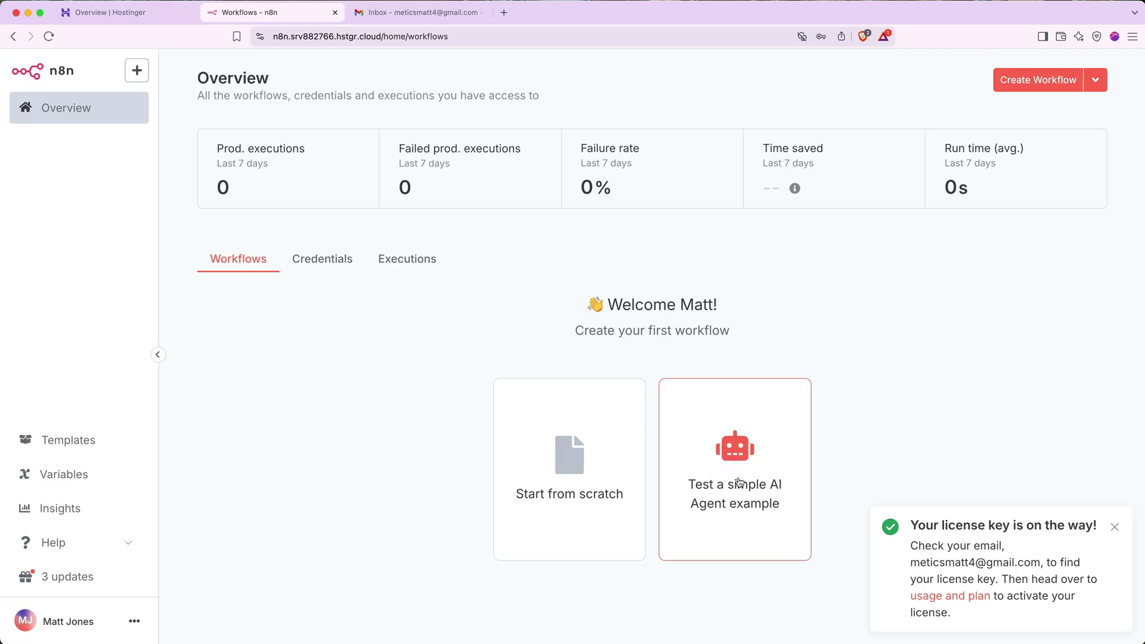
# - Verify the Hostinger account email from the 'Verify your email address' message in Gmail
pyautogui.click(391, 18)
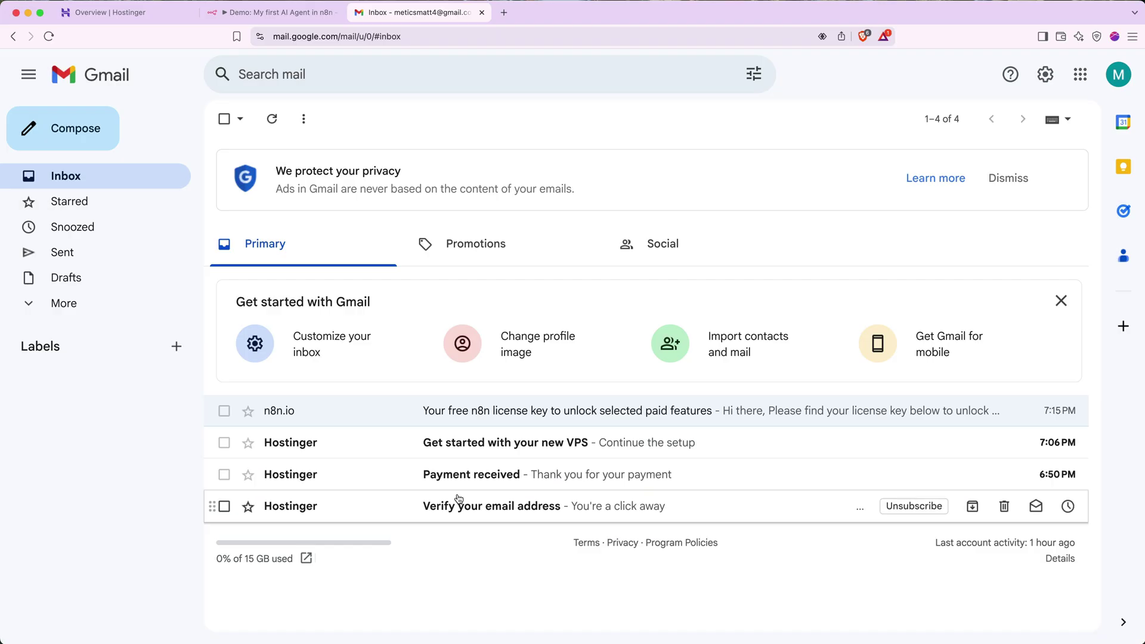
pyautogui.click(446, 504)
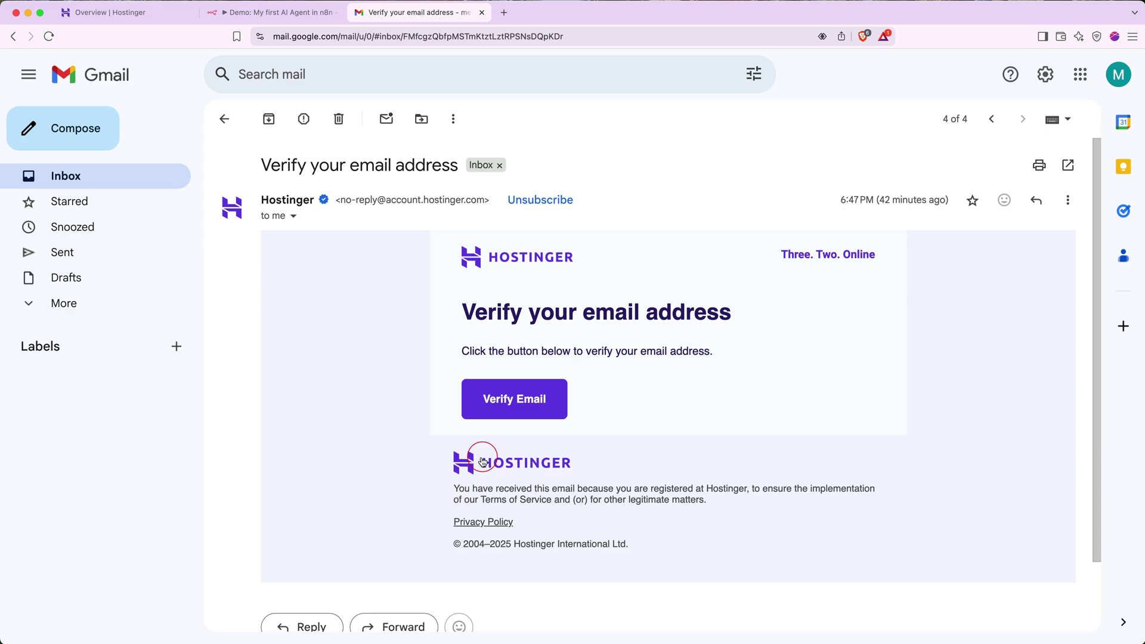
pyautogui.click(501, 401)
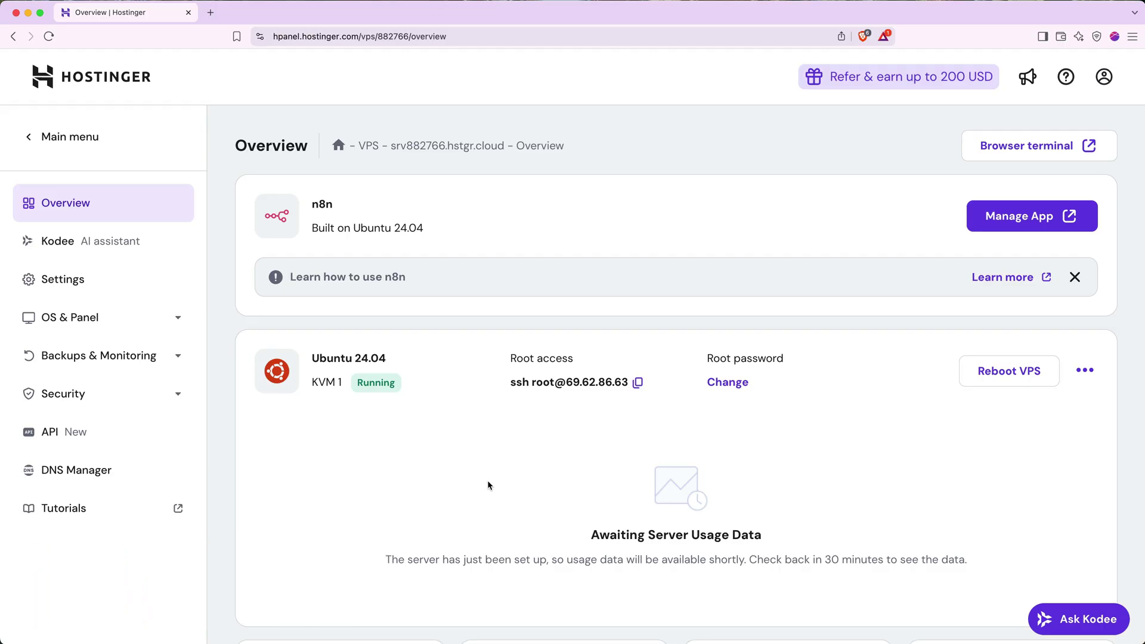
# - Launch the browser terminal for VPS srv882766.hstgr.cloud from its Overview page
pyautogui.click(1038, 159)
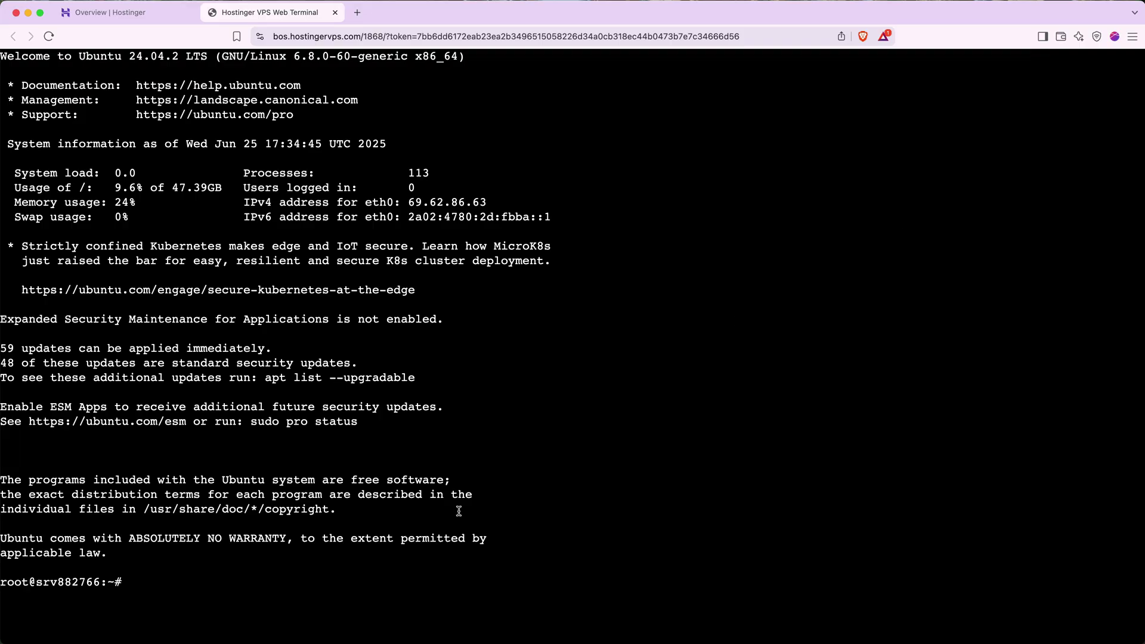
# - Run 'docker compose pull' to fetch the latest traefik and n8n images
pyautogui.click(397, 594)
pyautogui.write('docker')
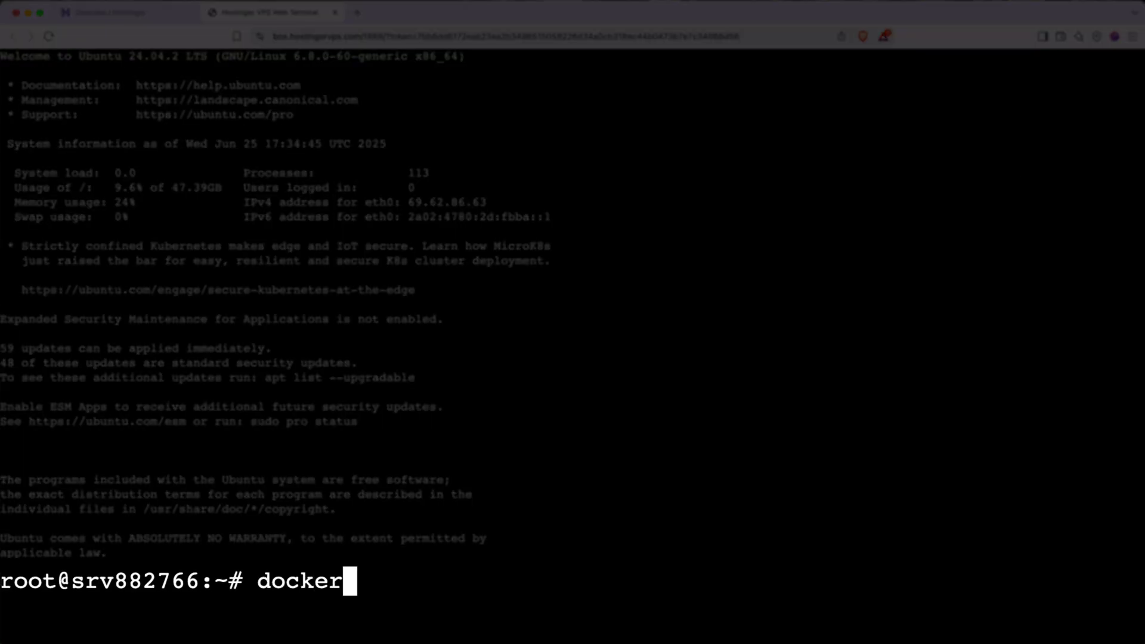
pyautogui.write(' compose pull')
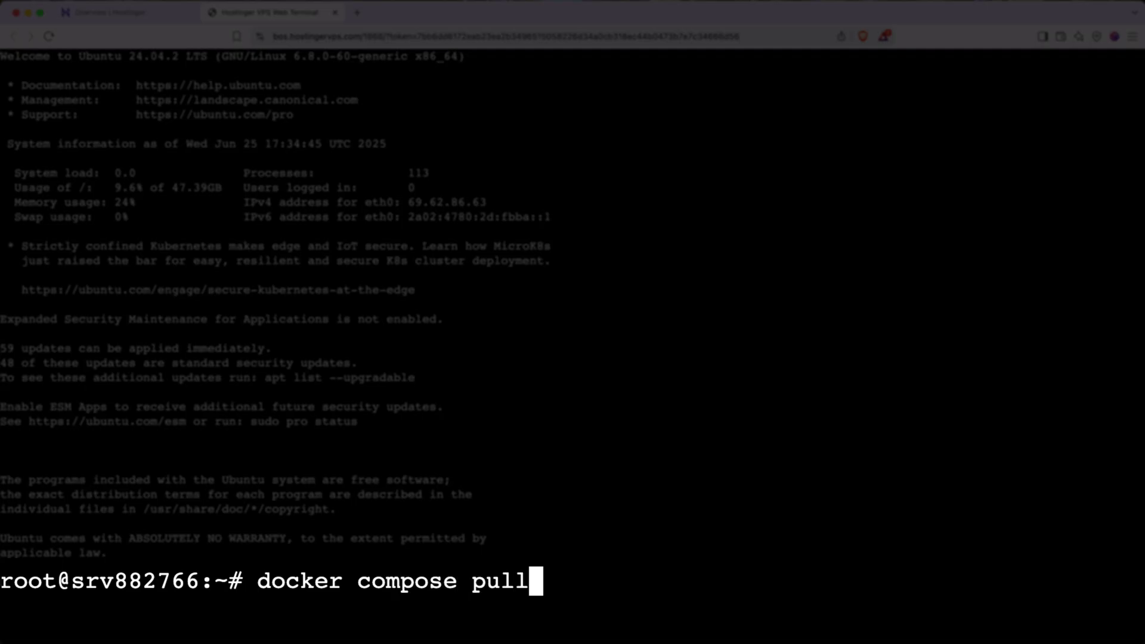
pyautogui.press('Return')
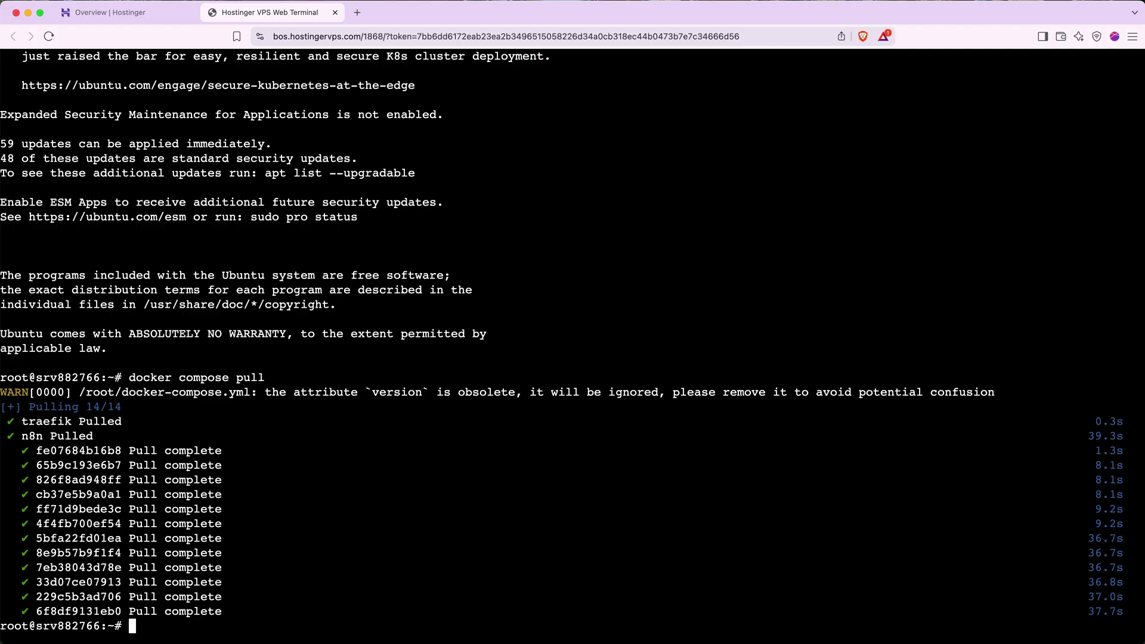
# - Run 'docker compose down' to remove the traefik and n8n containers and root_default network
pyautogui.write('docker compose ')
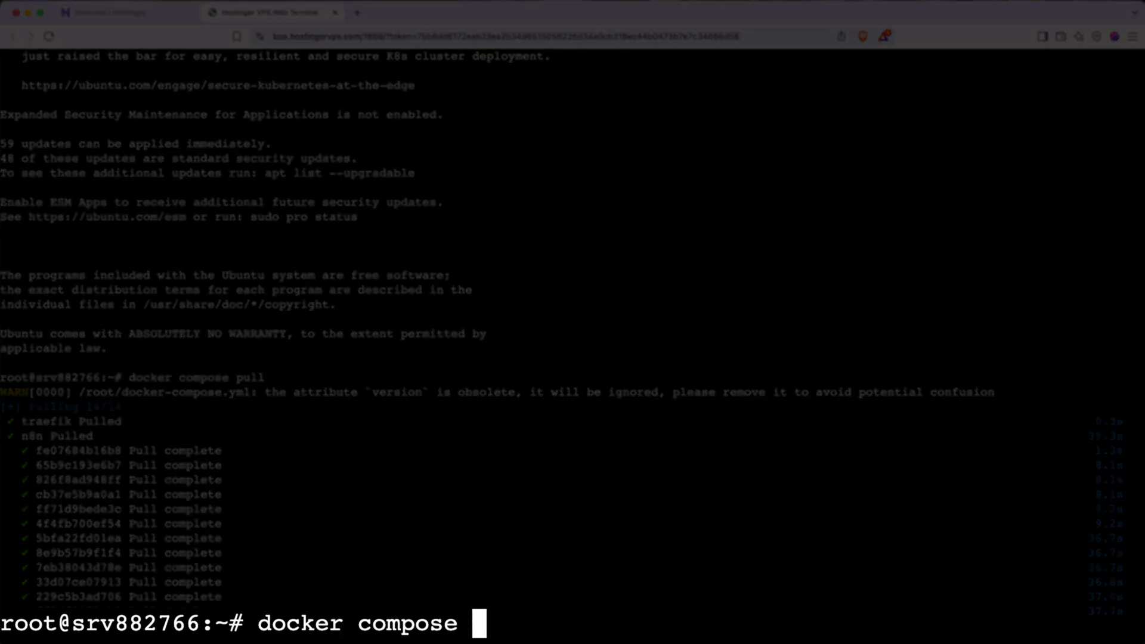
pyautogui.write('down')
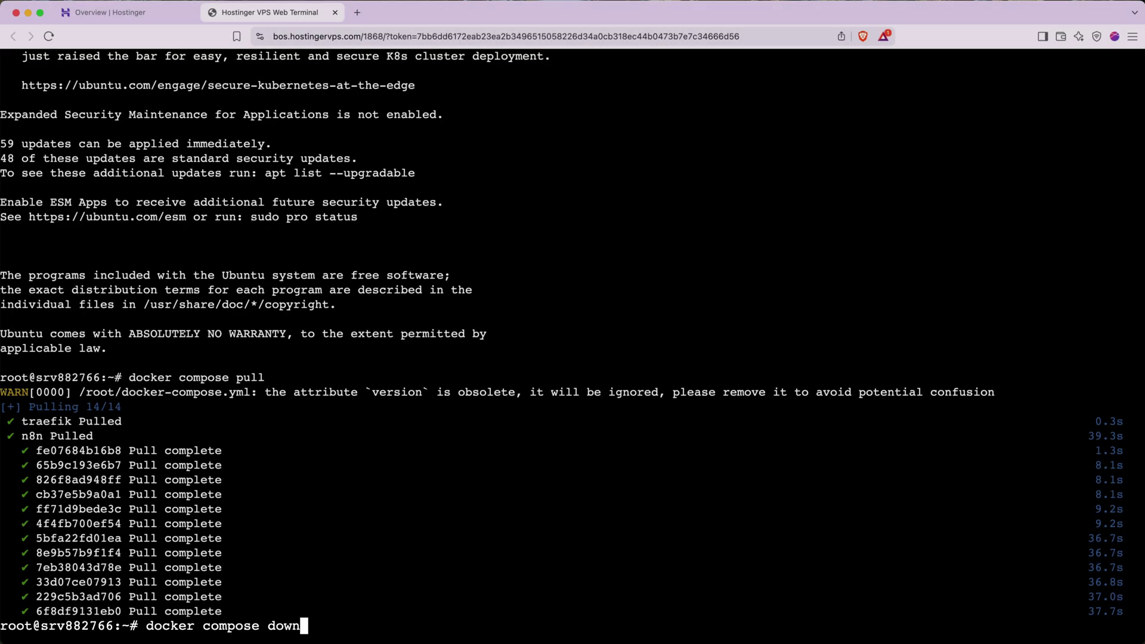
pyautogui.press('Return')
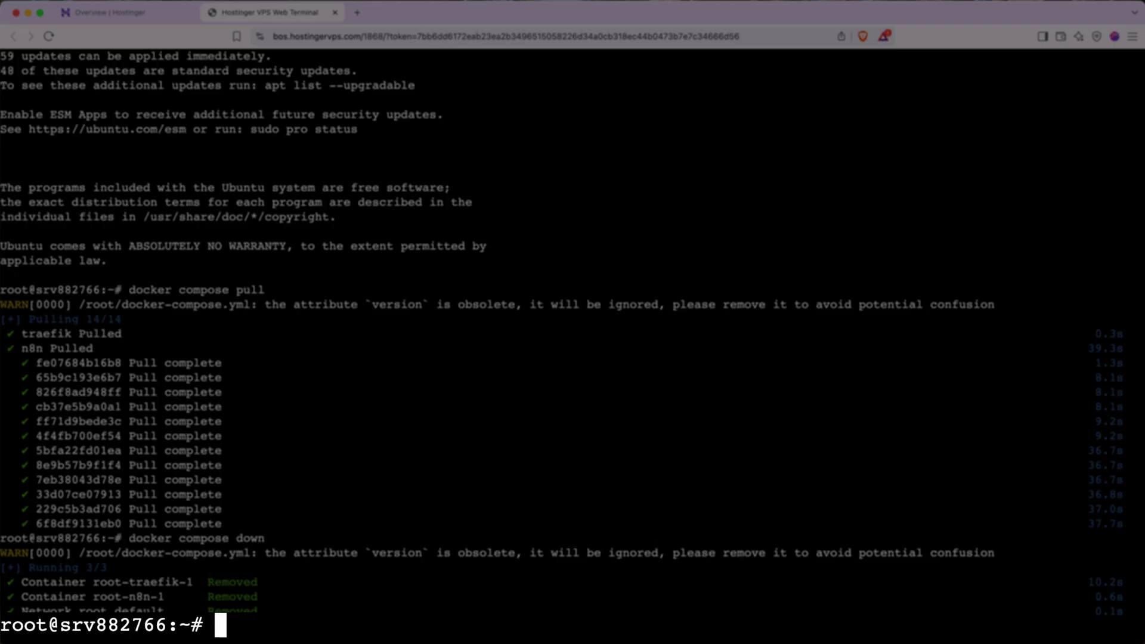
# - Run 'docker compose up -d' to restart traefik and n8n with the updated images
pyautogui.write('docker')
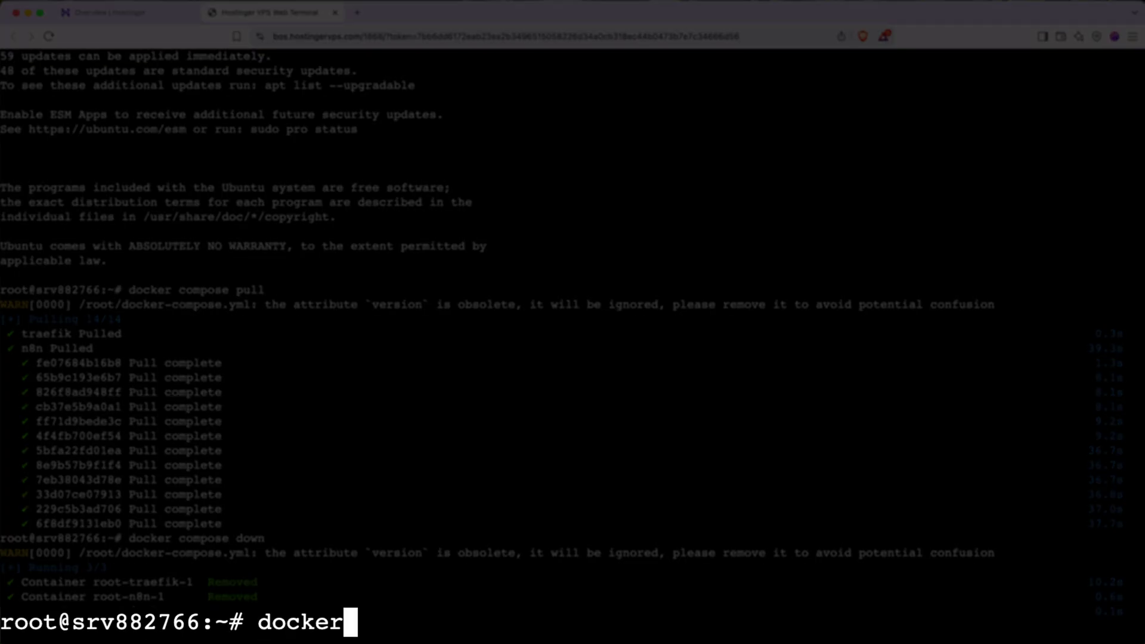
pyautogui.write(' compose up -d')
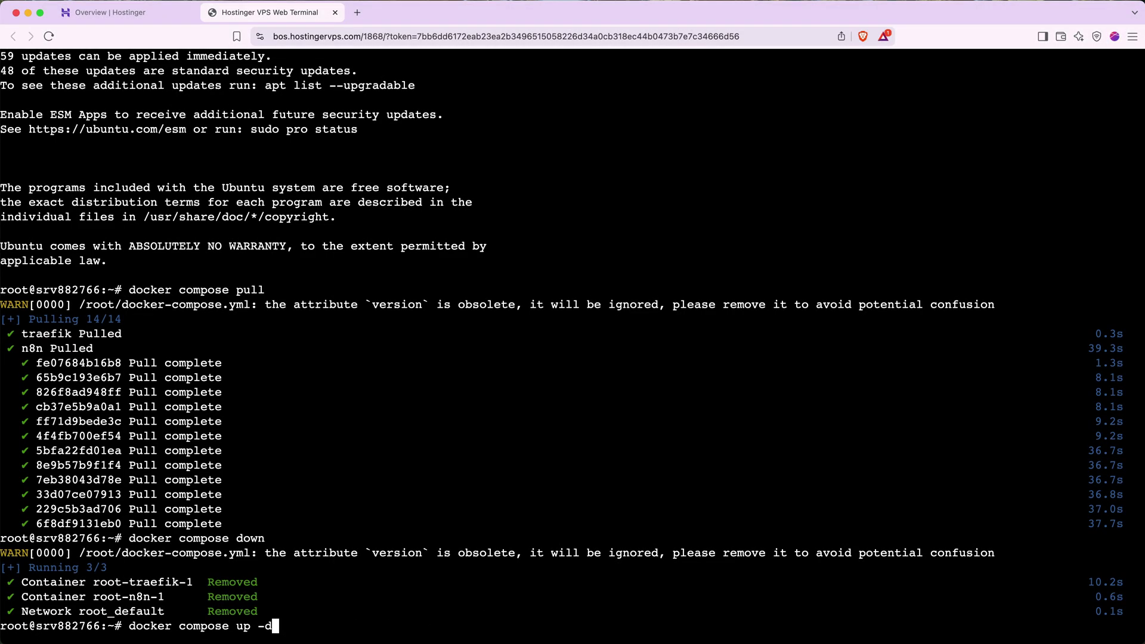
pyautogui.press('Return')
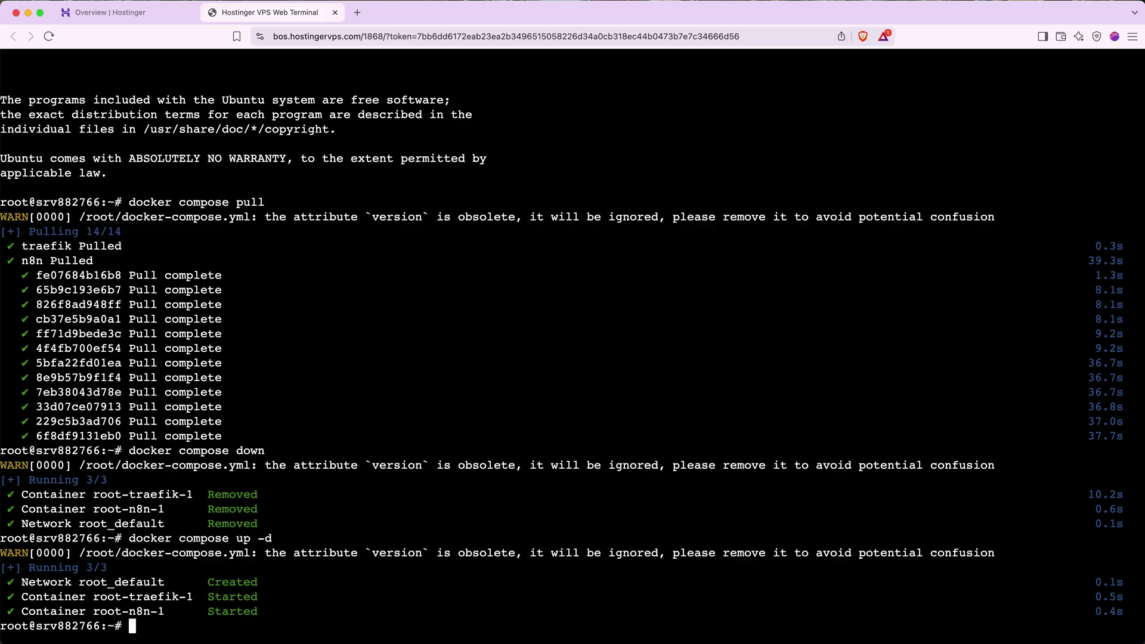
# - Close the web terminal tab and return to the VPS overview page
pyautogui.click(335, 13)
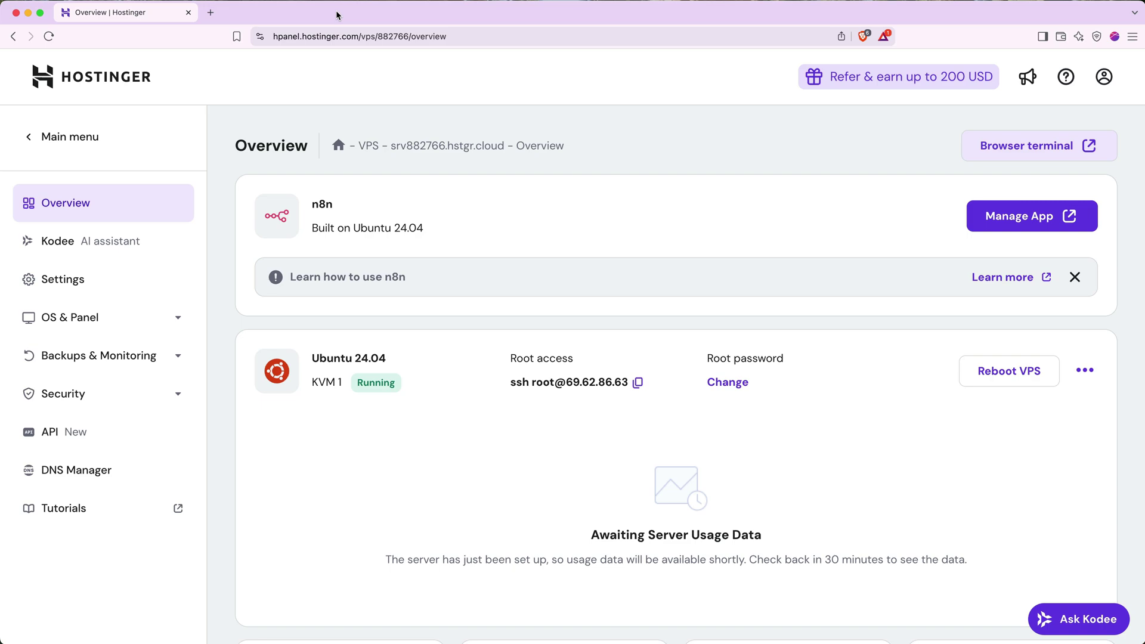
pyautogui.scroll(-2, 682, 641)
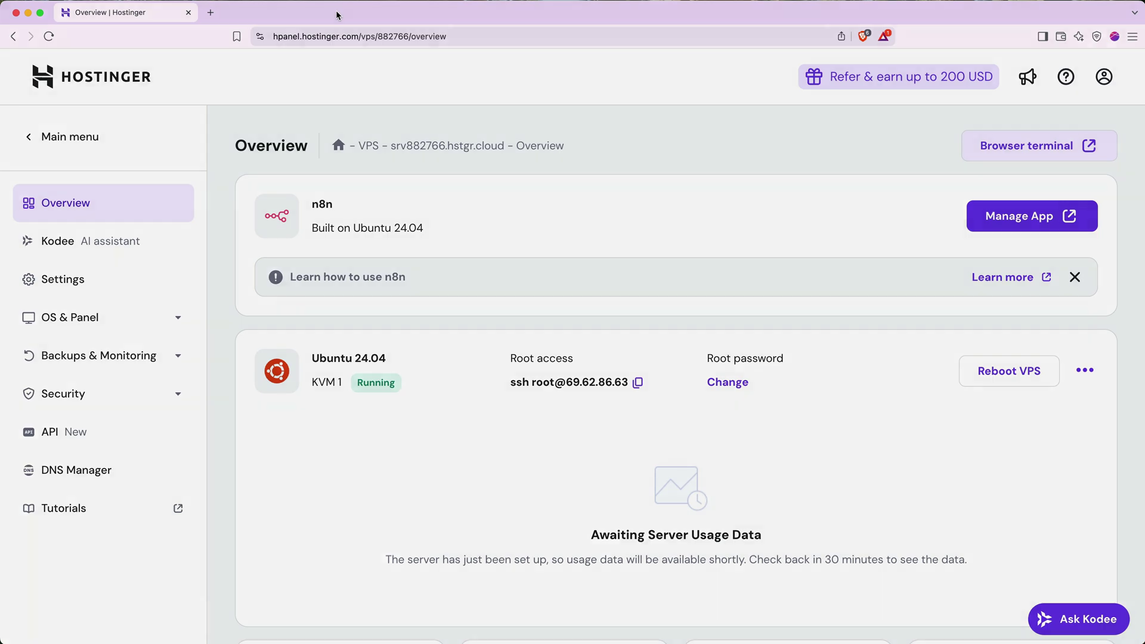